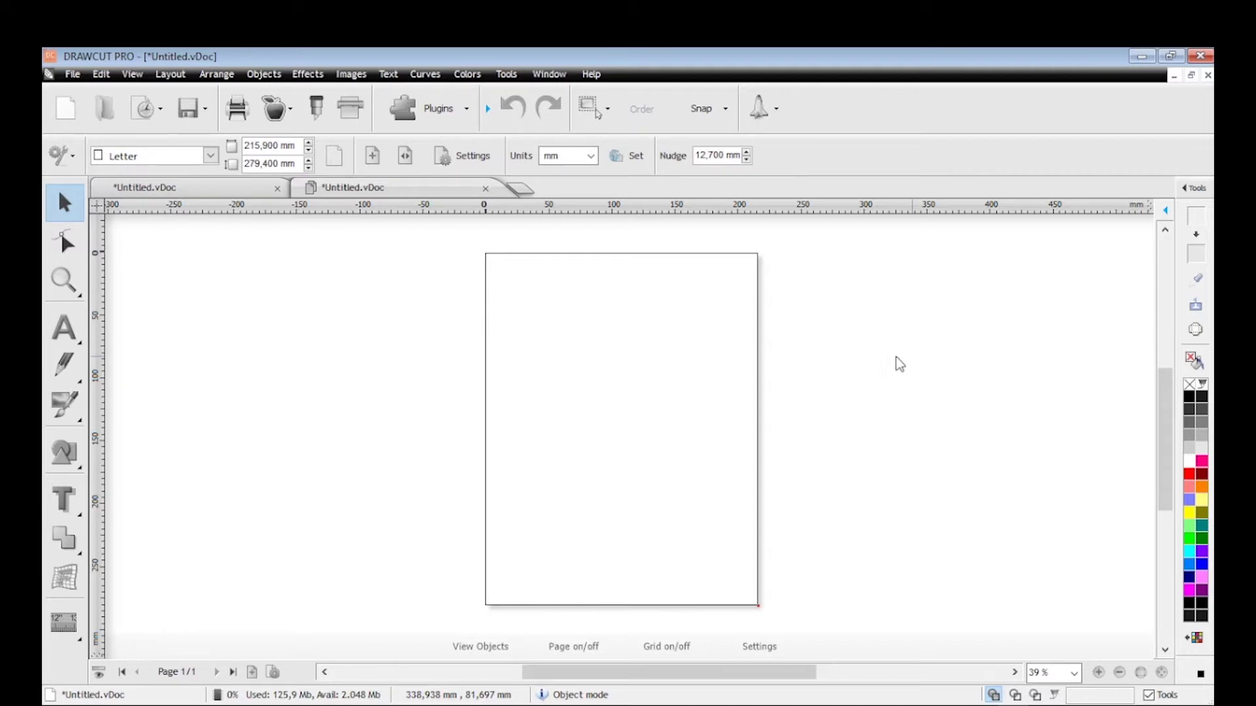
Import 'rainforest alliance with contour.pdf' as editable artwork and accept the import settings
{"action": "left_click", "coordinate": [71, 76]}
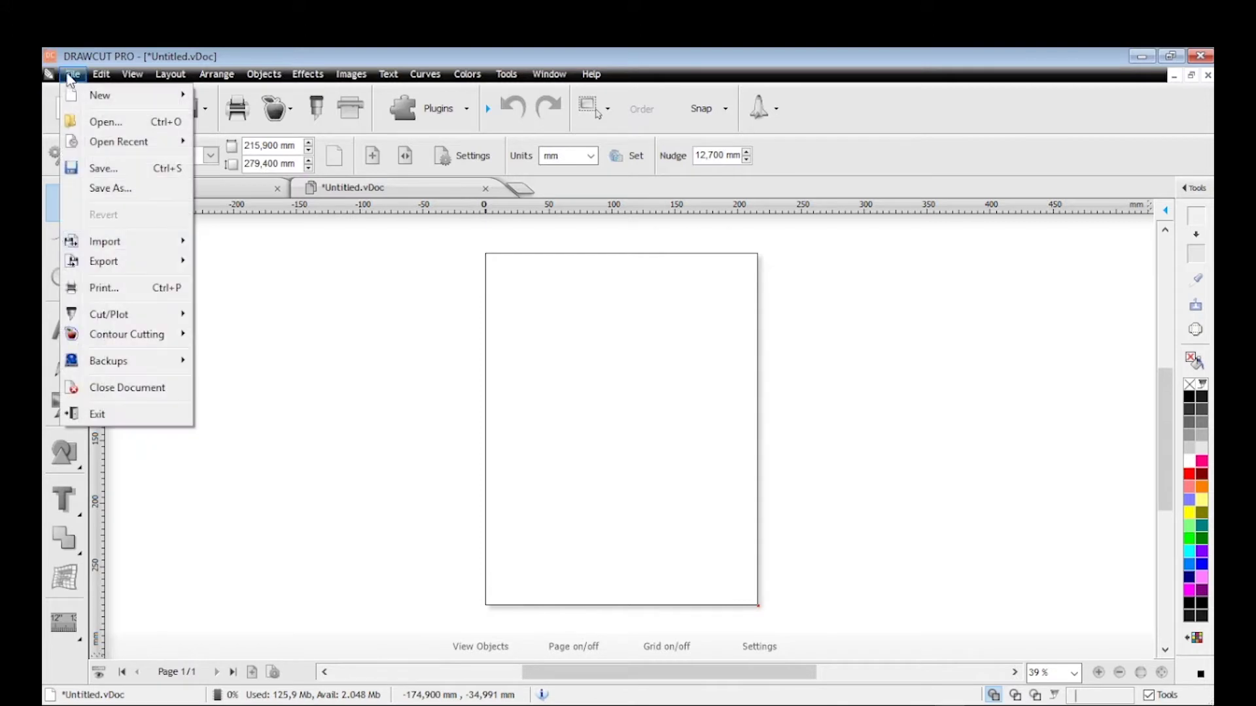
{"action": "mouse_move", "coordinate": [128, 245]}
{"action": "left_click", "coordinate": [215, 241]}
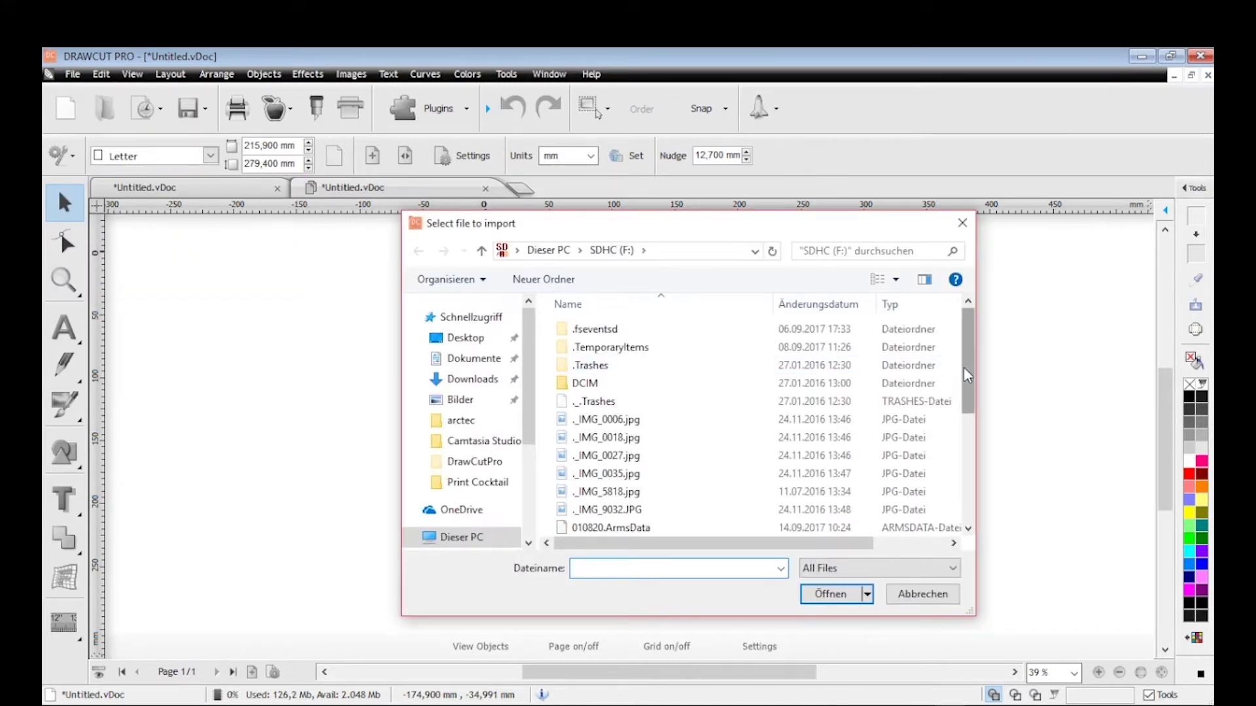
{"action": "left_click_drag", "start_coordinate": [964, 370], "coordinate": [972, 475]}
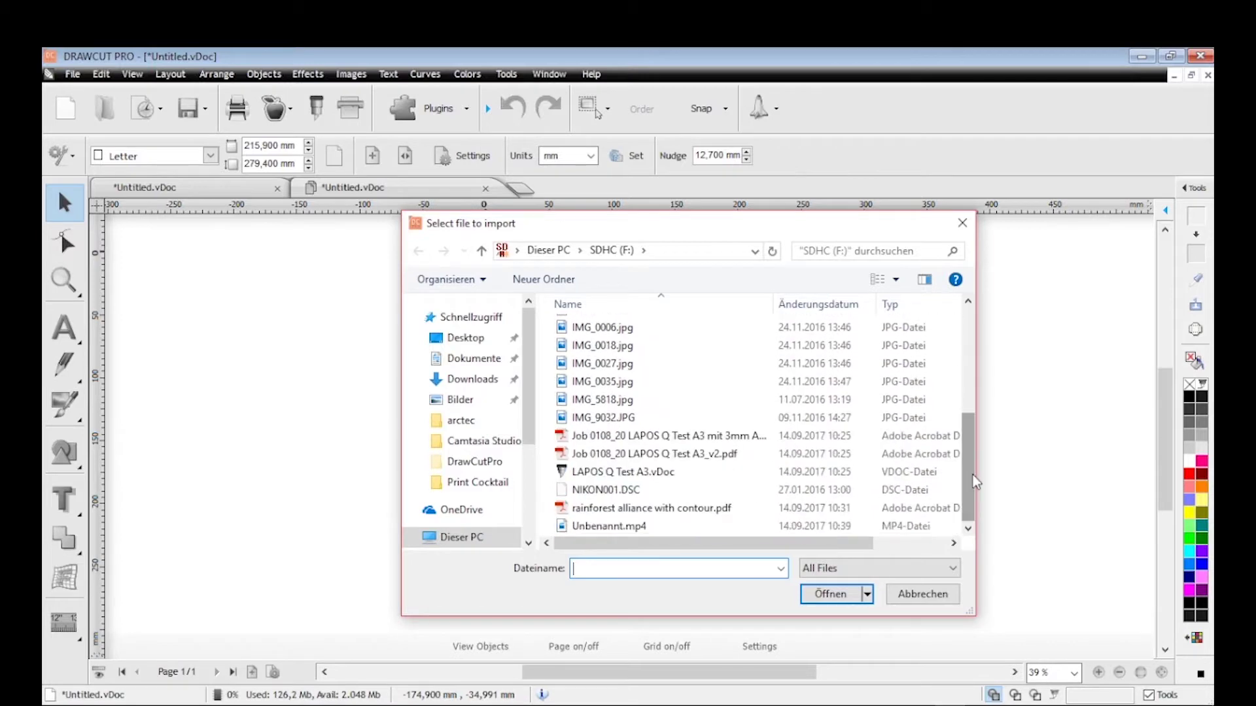
{"action": "left_click", "coordinate": [689, 508]}
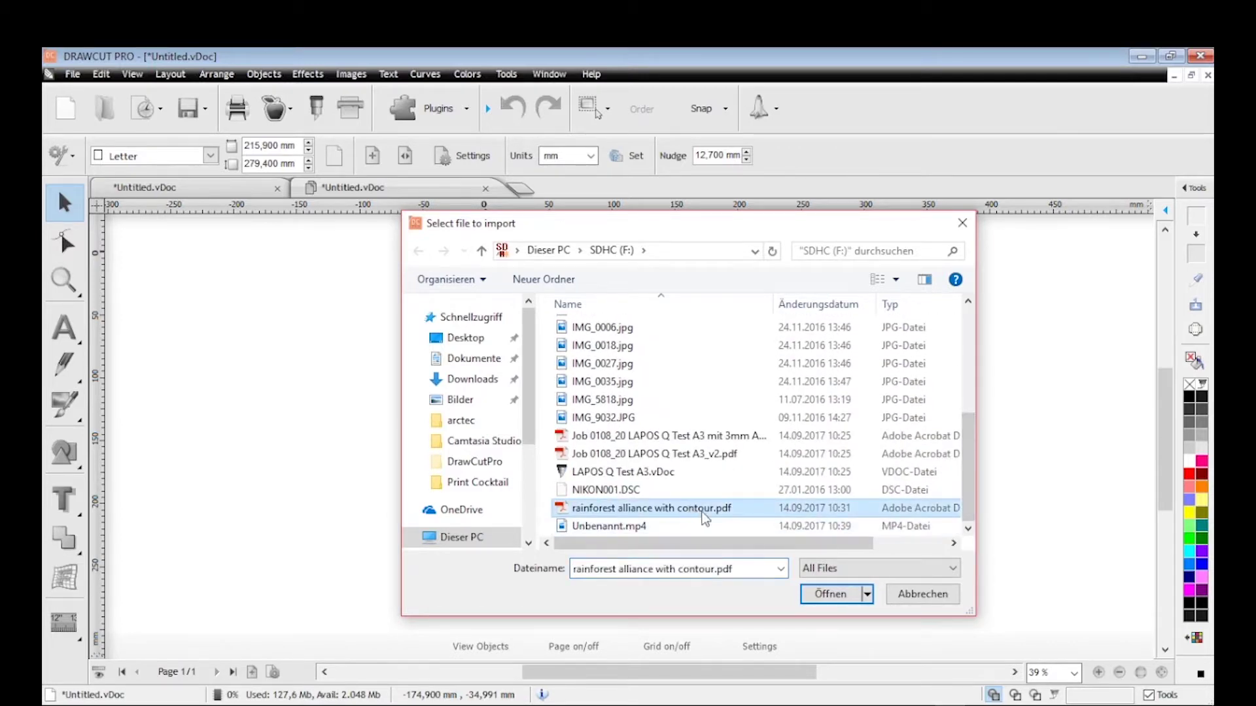
{"action": "left_click", "coordinate": [815, 596]}
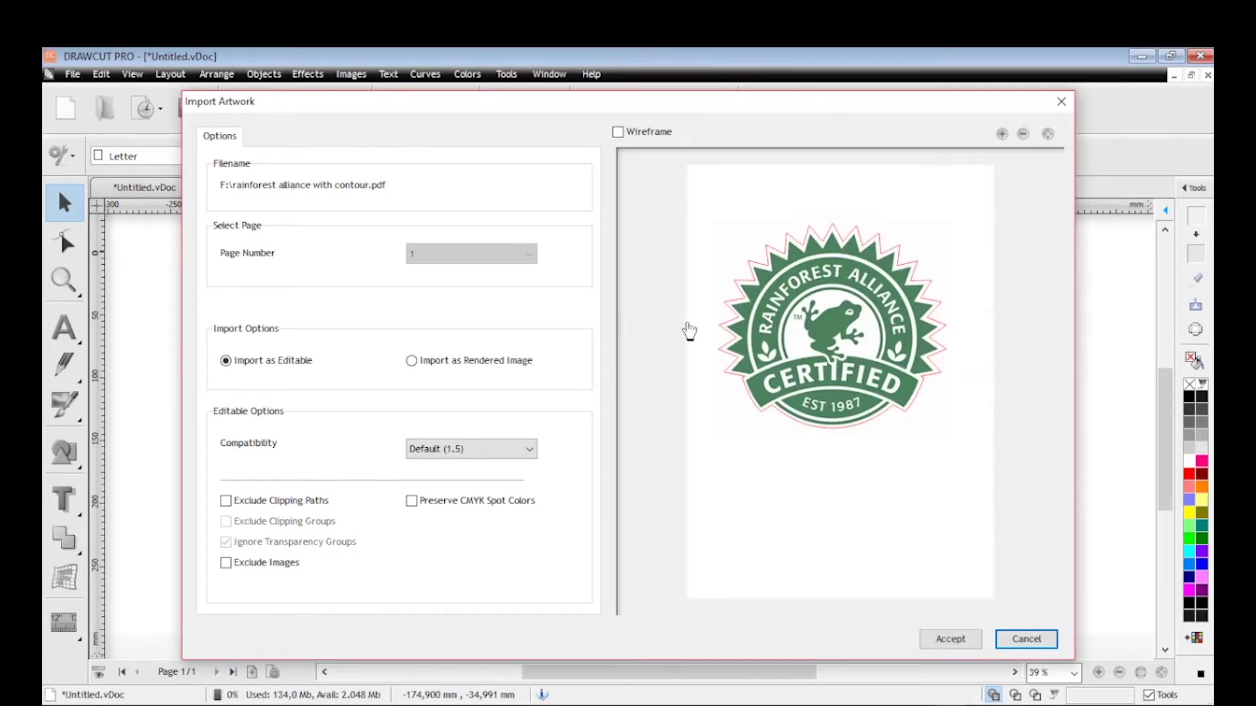
{"action": "left_click", "coordinate": [950, 640]}
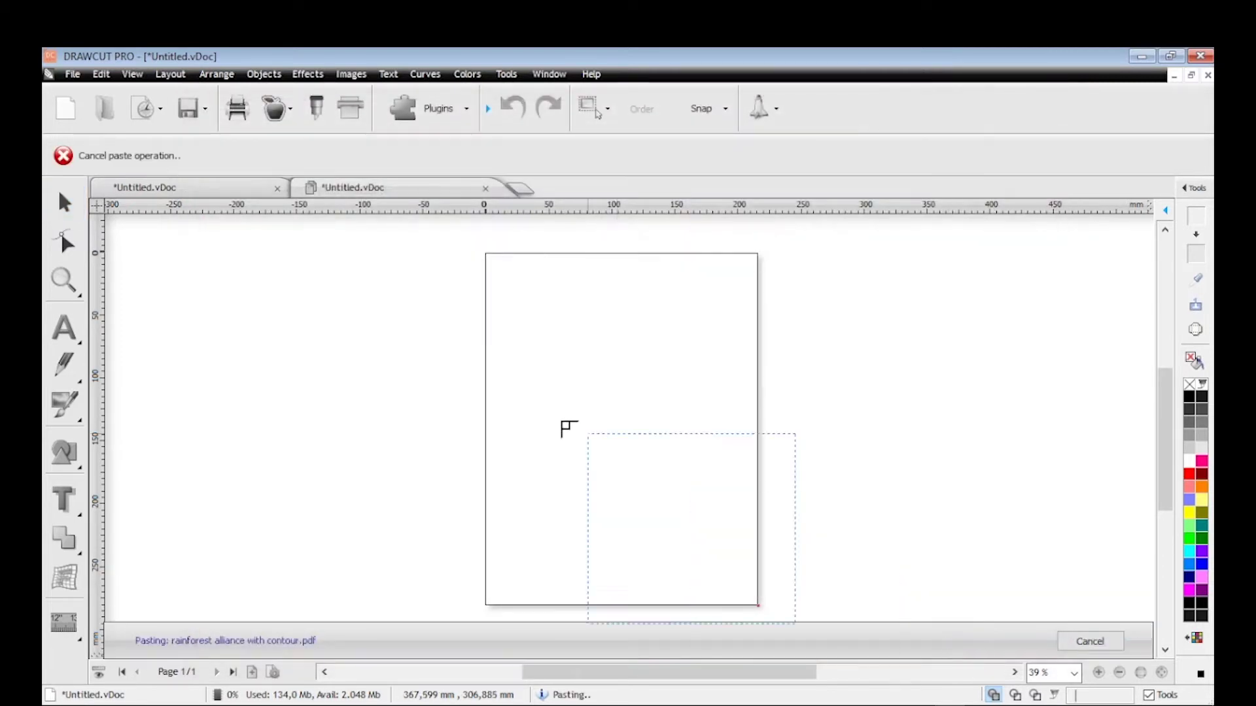
Drop the imported logo on the page, deselect it, and go back to the first untitled document
{"action": "left_click", "coordinate": [516, 293]}
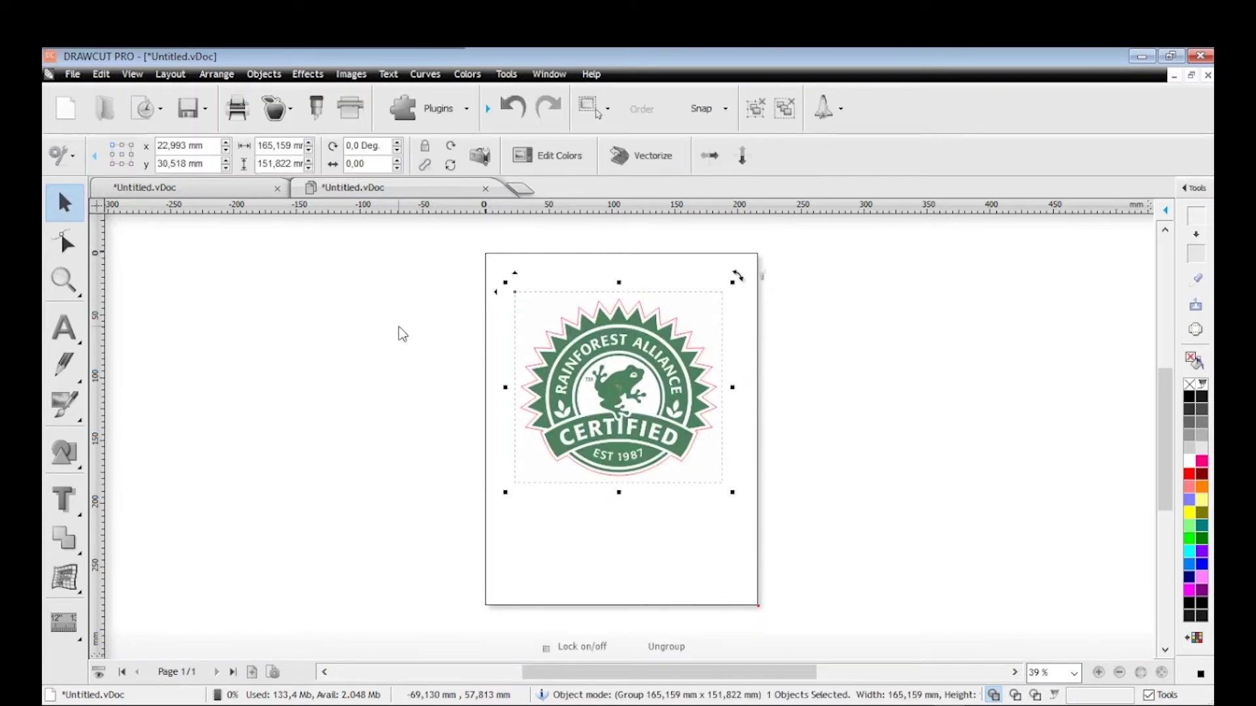
{"action": "left_click", "coordinate": [274, 288]}
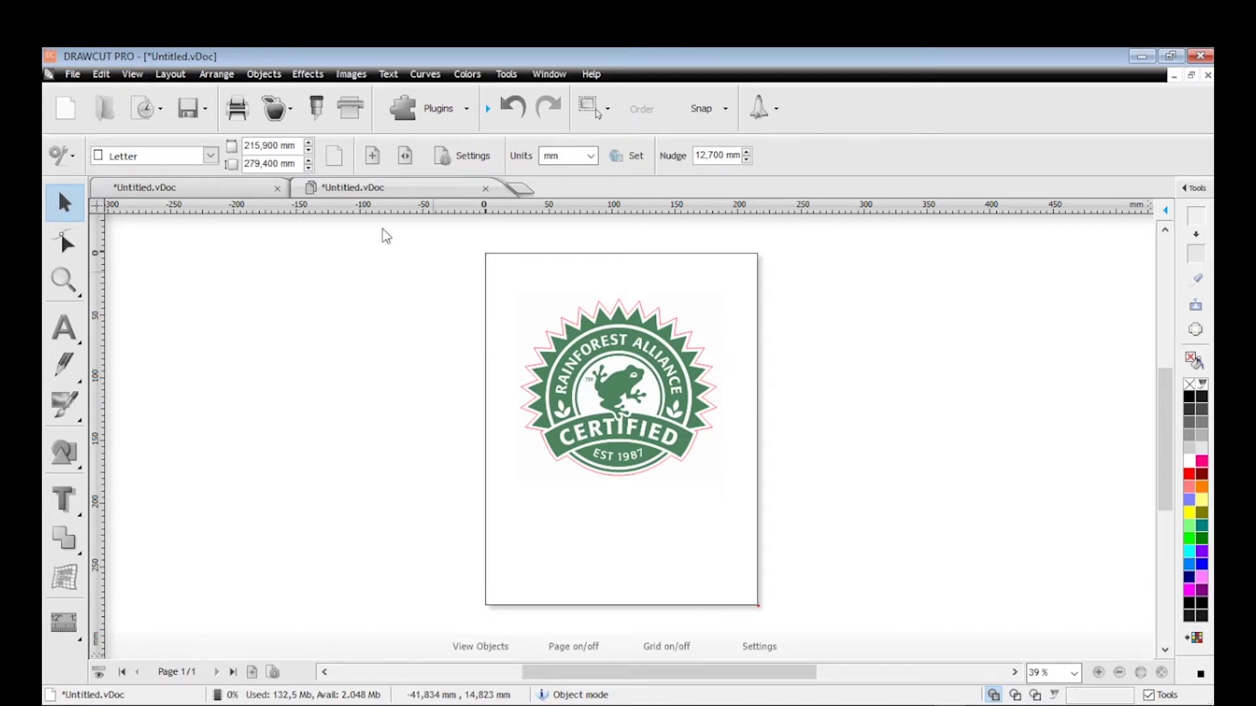
{"action": "left_click", "coordinate": [202, 190]}
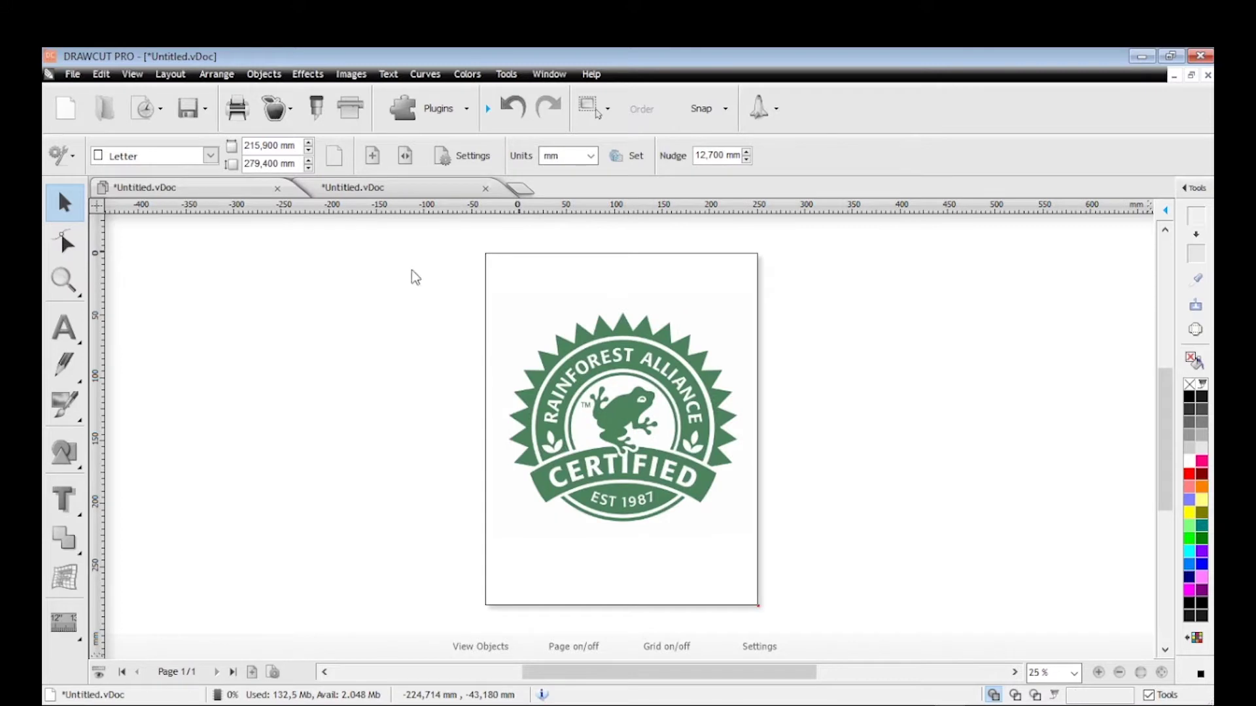
Nudge the Rainforest Alliance logo image a few pixels down the page
{"action": "left_click_drag", "start_coordinate": [571, 382], "coordinate": [571, 387]}
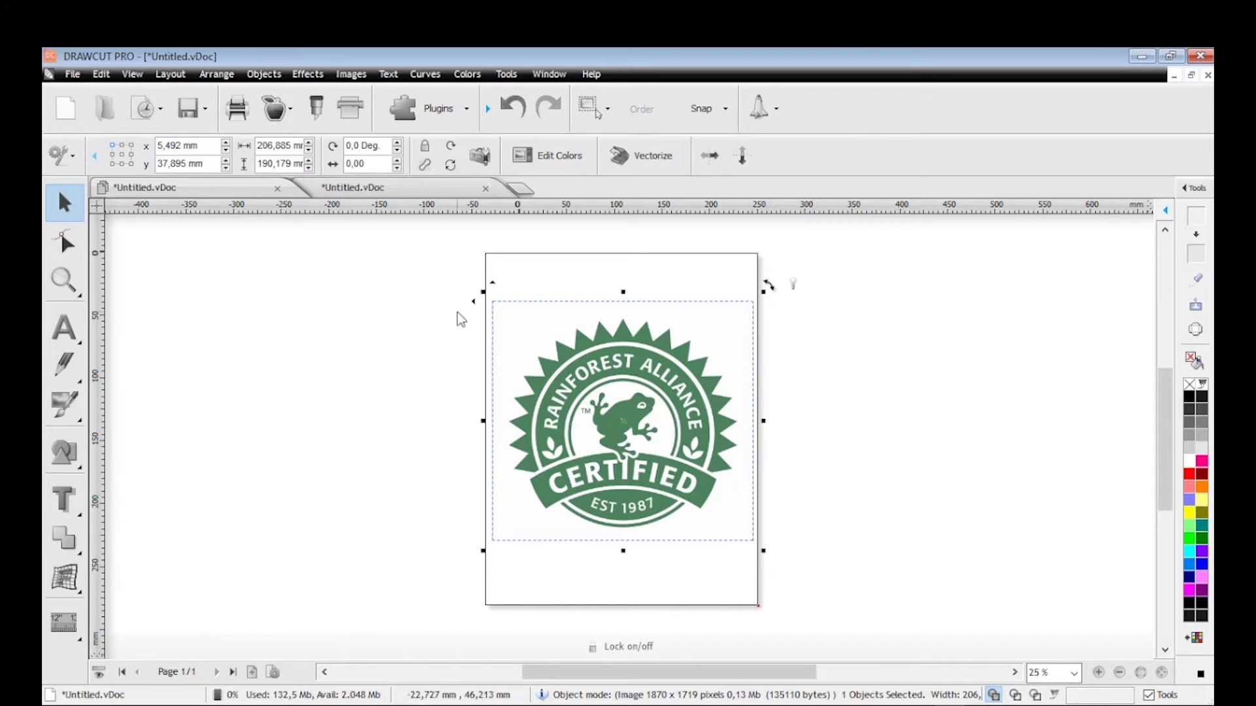
Create a 2,500 mm cut contour around the logo, including the image outline, then reselect the logo
{"action": "left_click", "coordinate": [292, 110]}
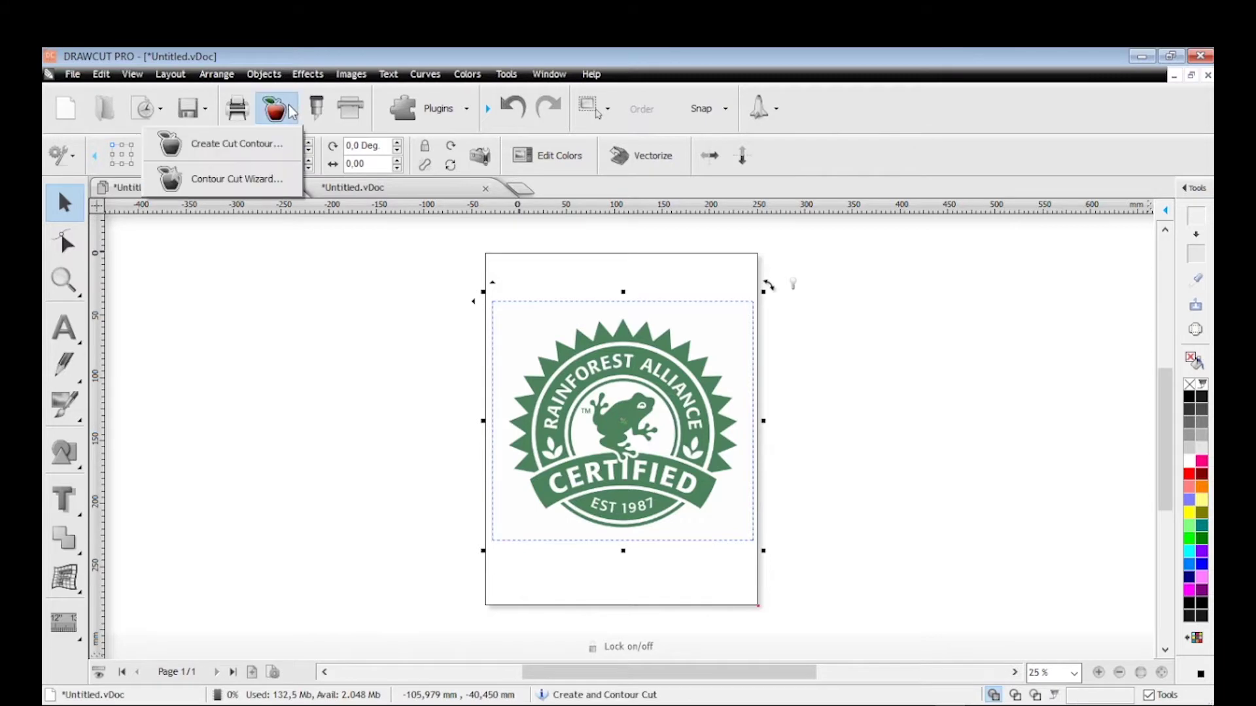
{"action": "left_click", "coordinate": [265, 147]}
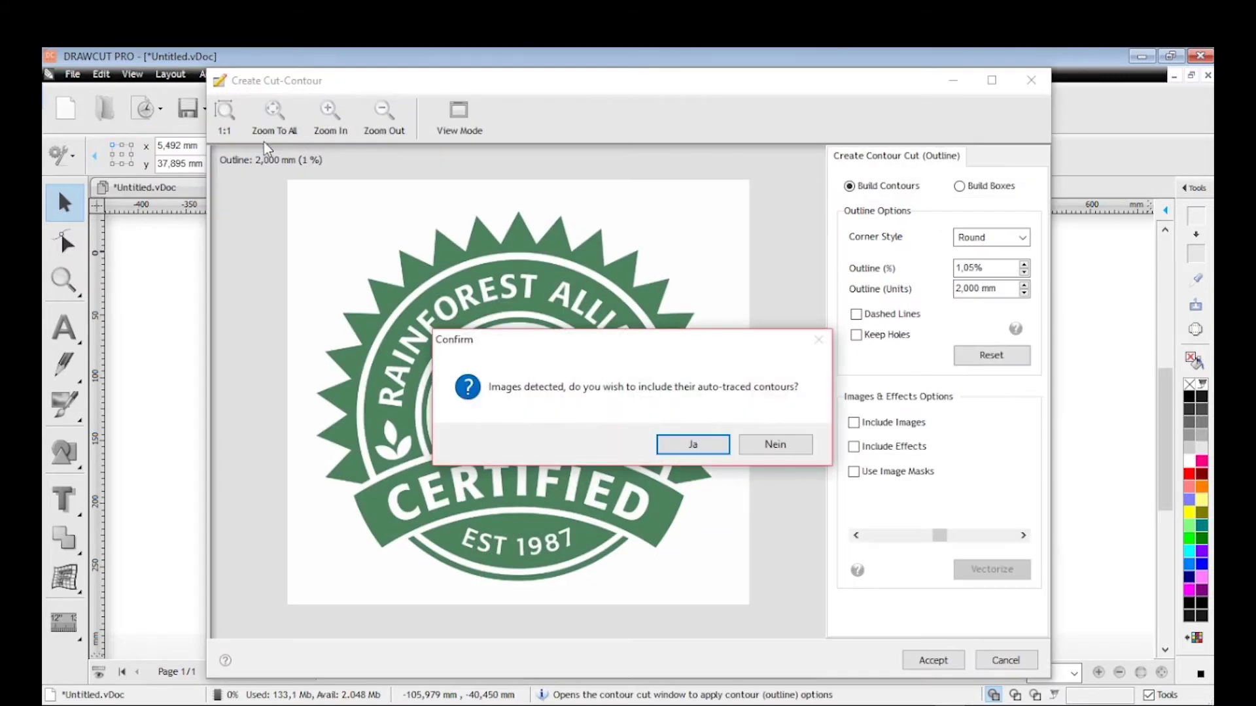
{"action": "left_click", "coordinate": [693, 446]}
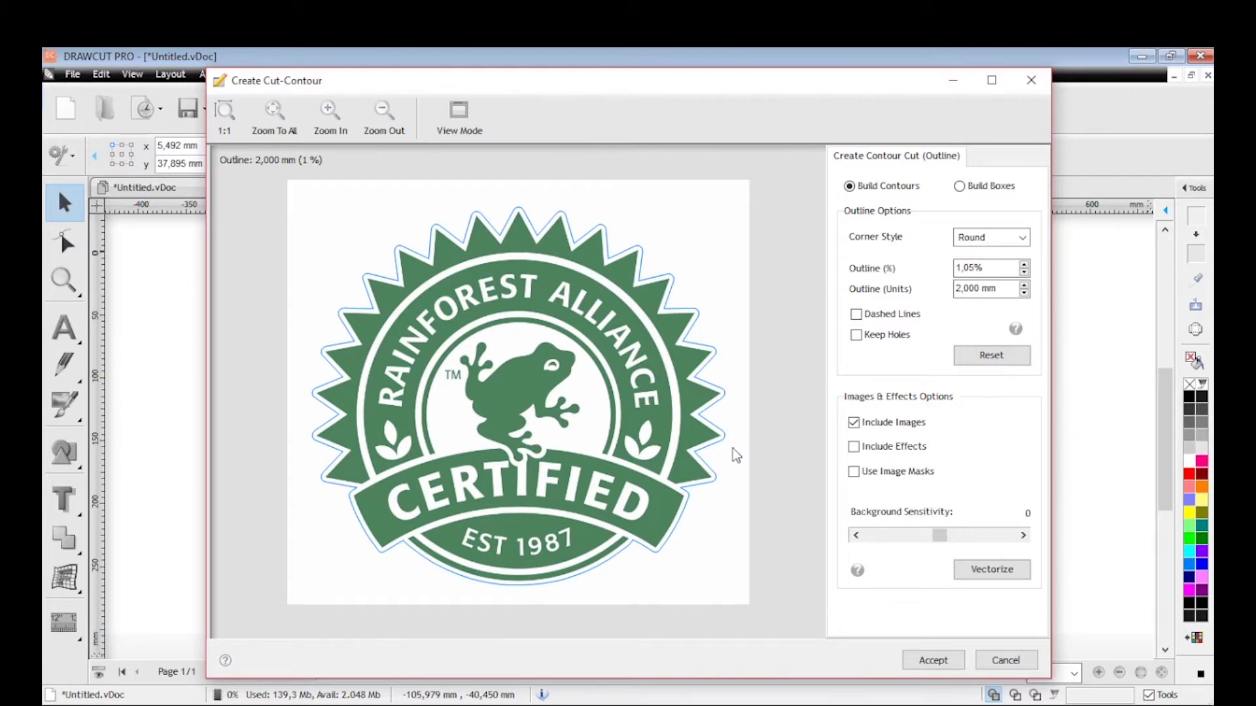
{"action": "left_click", "coordinate": [1024, 286]}
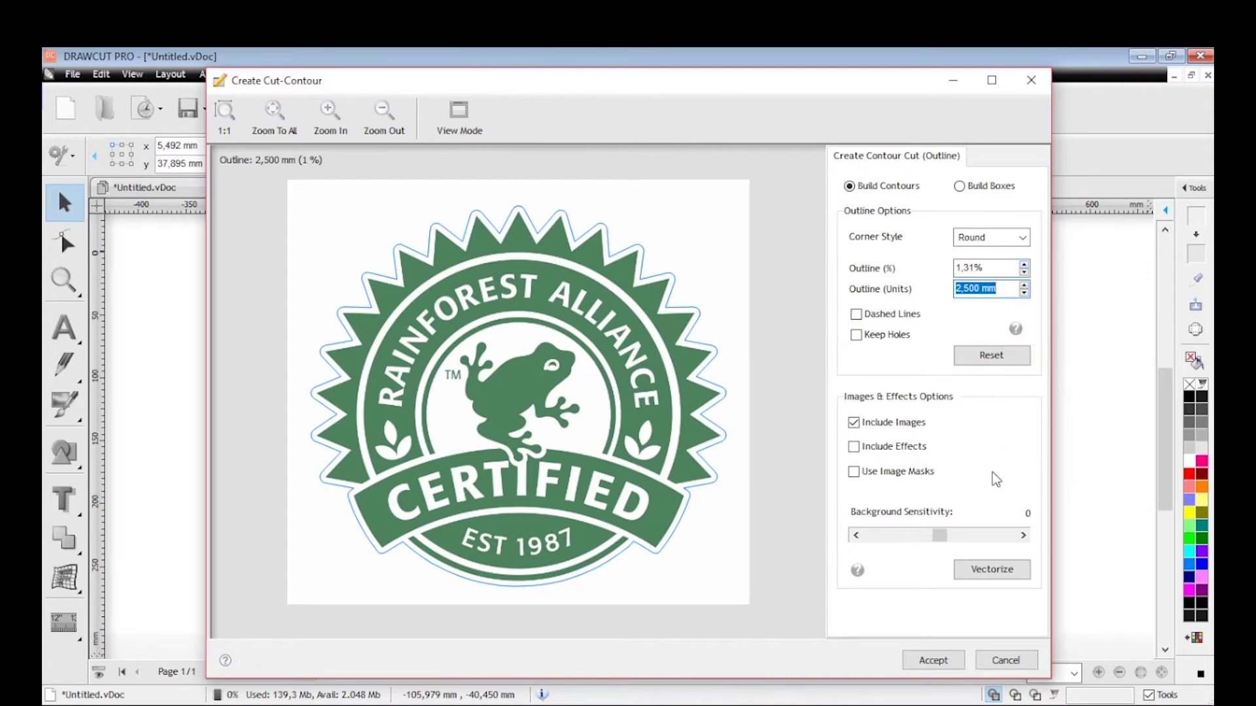
{"action": "left_click", "coordinate": [916, 658]}
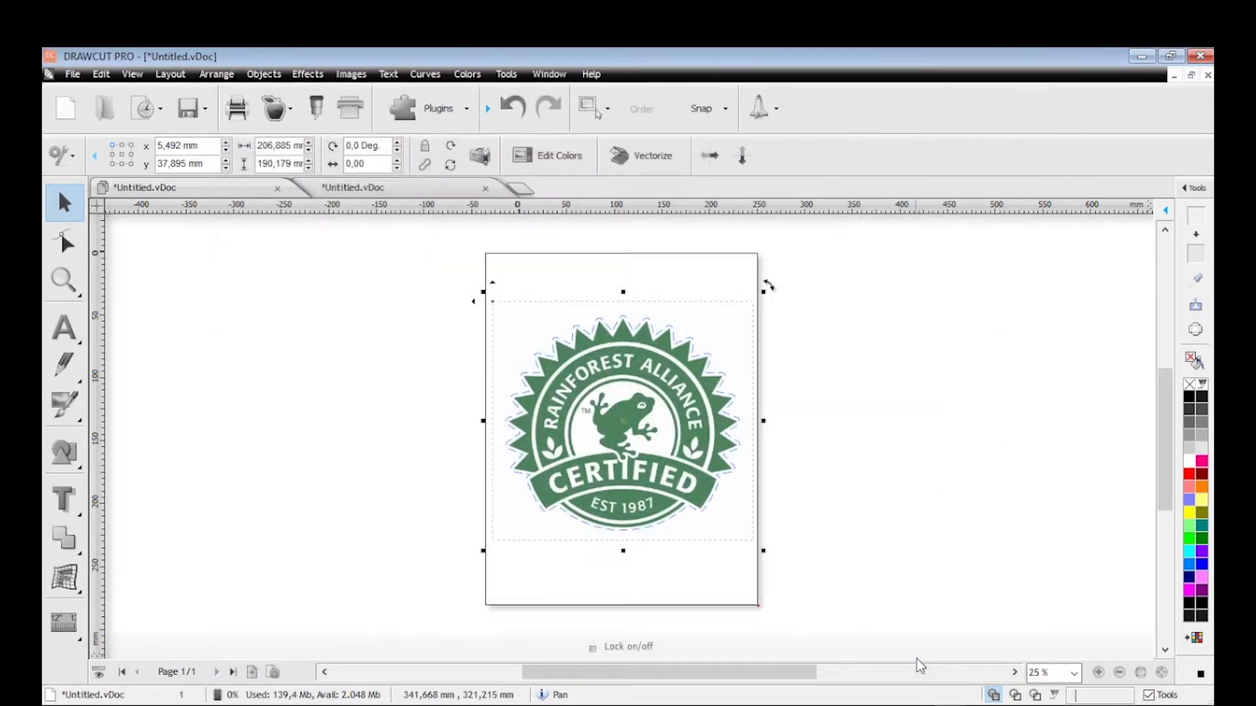
{"action": "left_click", "coordinate": [855, 485]}
{"action": "left_click", "coordinate": [641, 407]}
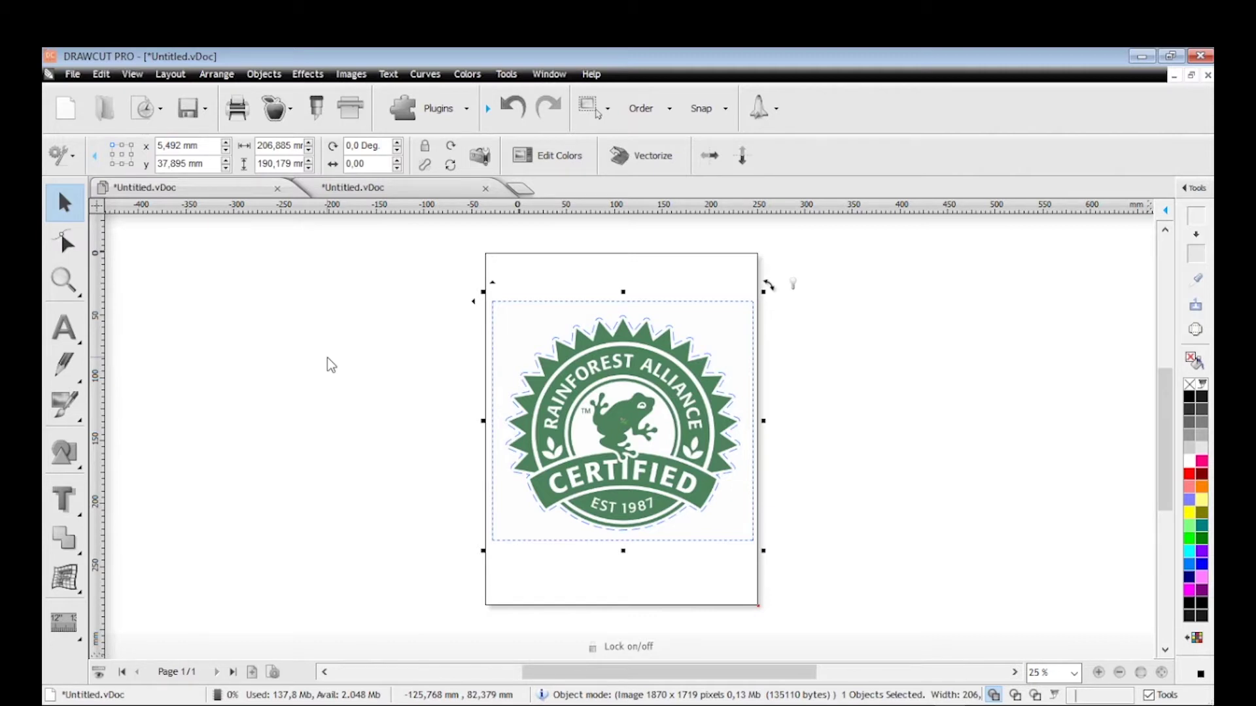
In the imported-logo document, ungroup the logo and inspect its image and outline curve separately
{"action": "left_click", "coordinate": [397, 196]}
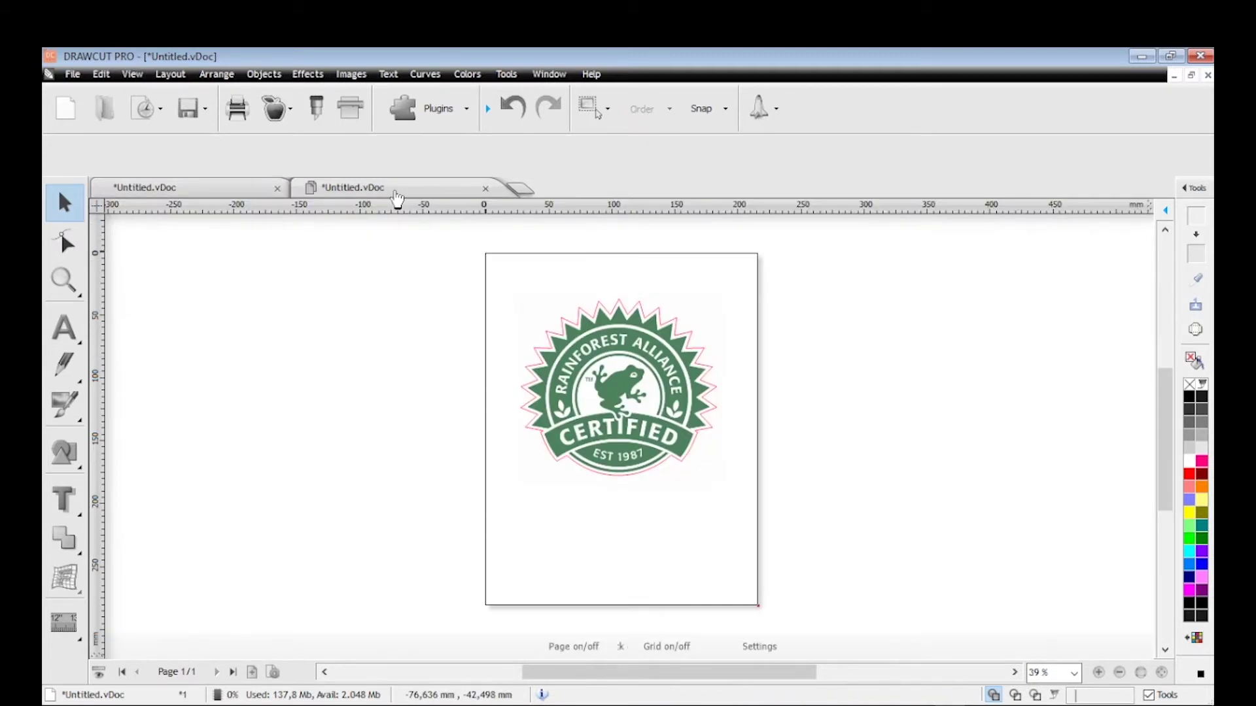
{"action": "left_click", "coordinate": [582, 368]}
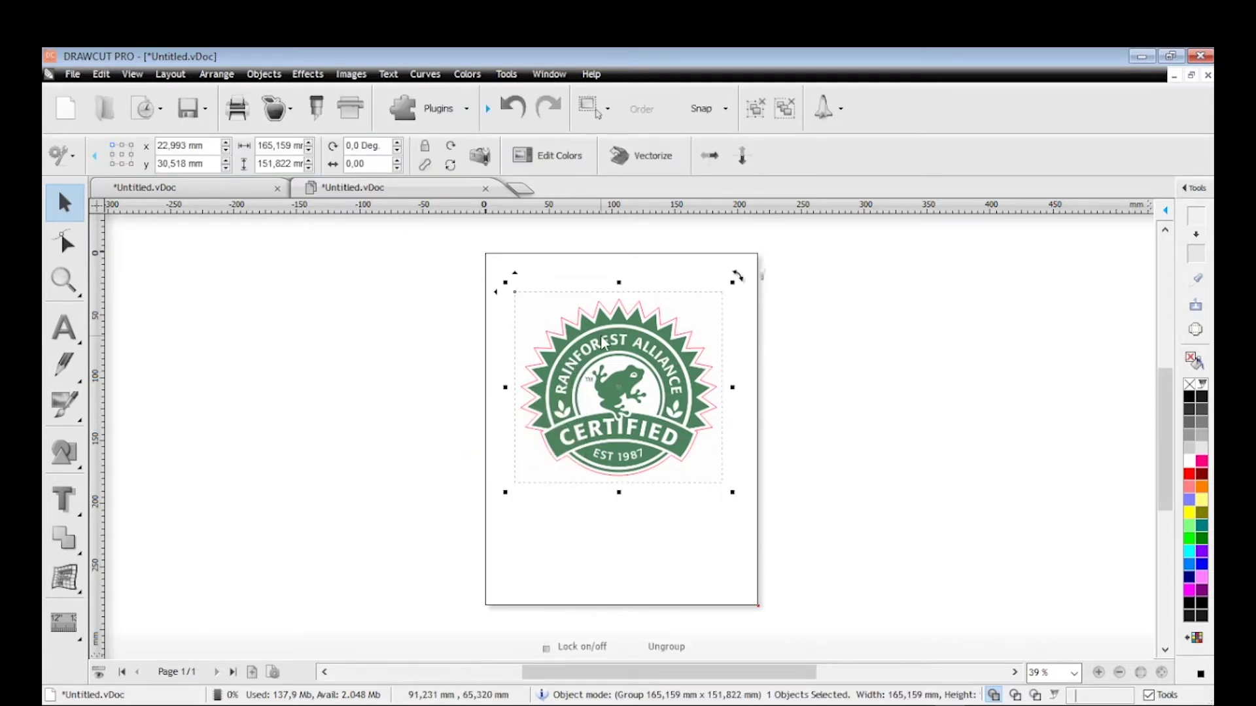
{"action": "left_click", "coordinate": [621, 356]}
{"action": "right_click", "coordinate": [622, 356]}
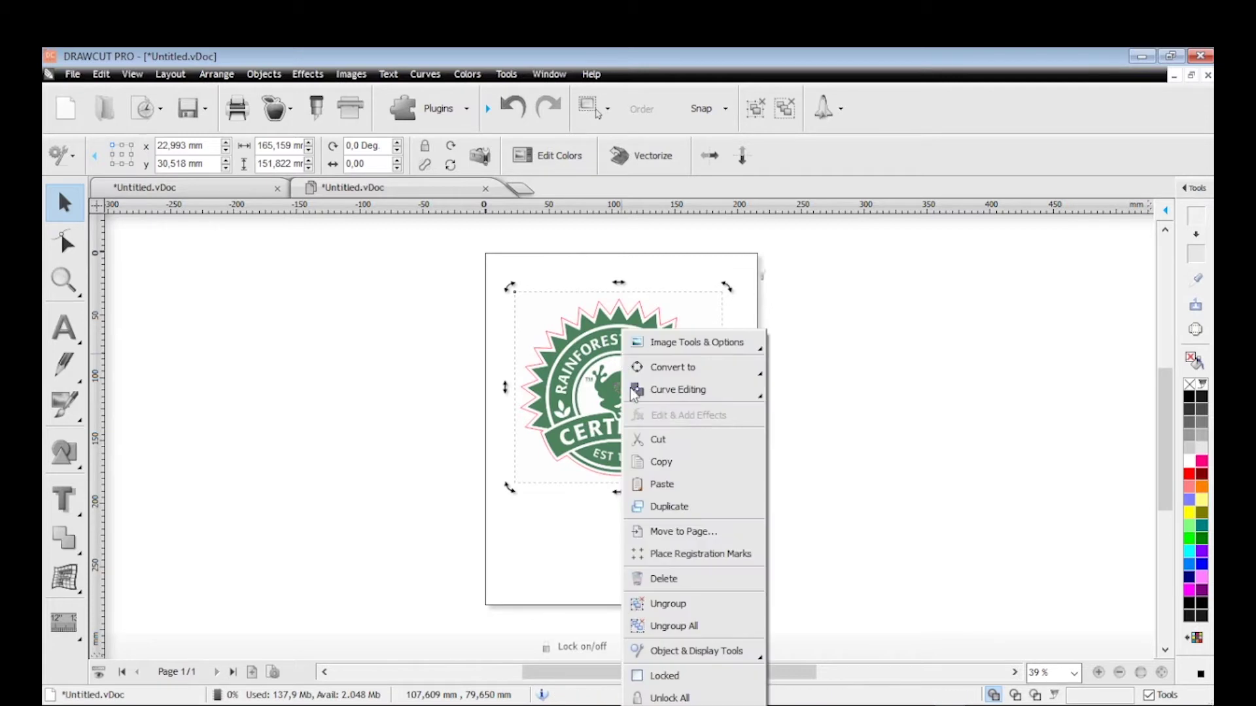
{"action": "left_click", "coordinate": [661, 603]}
{"action": "left_click", "coordinate": [815, 492]}
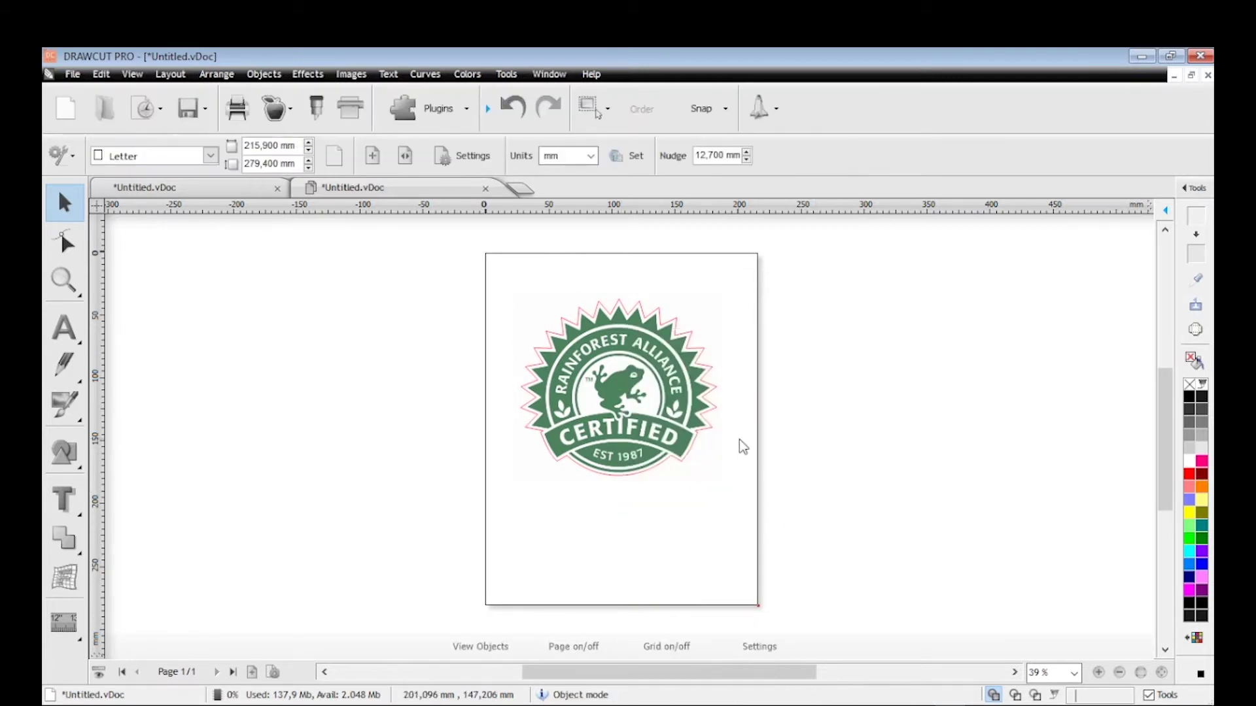
{"action": "left_click", "coordinate": [711, 427]}
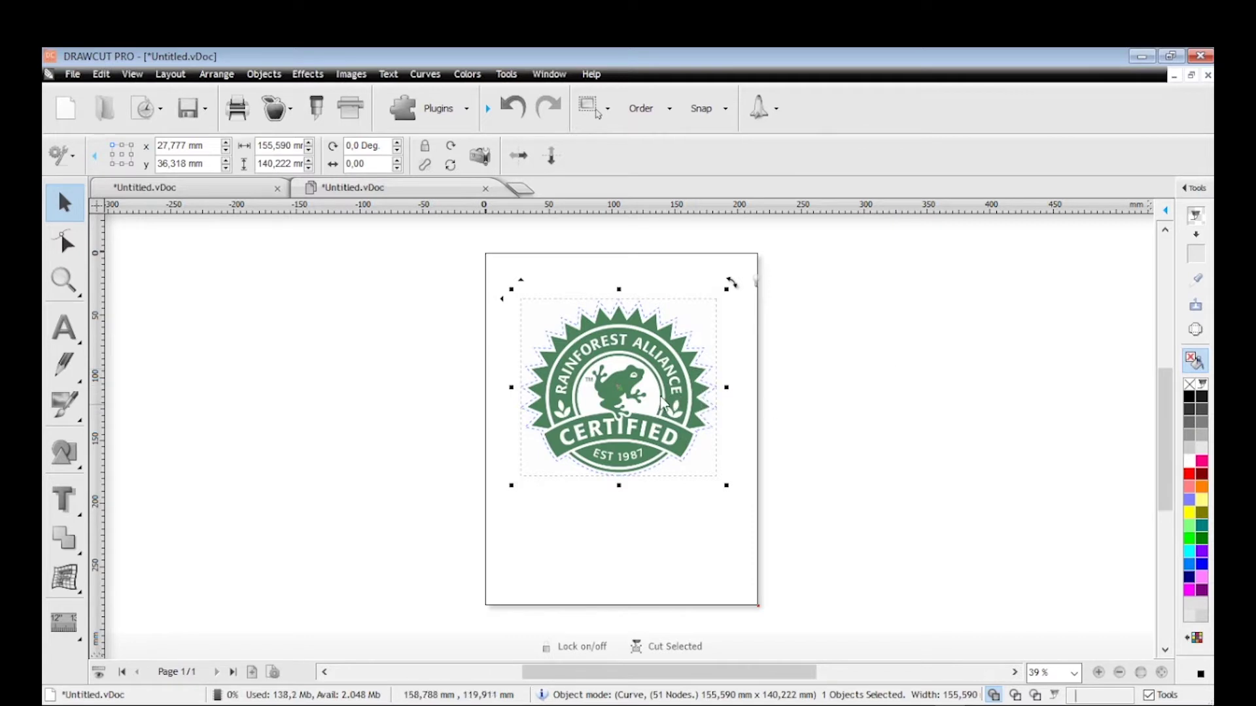
{"action": "left_click", "coordinate": [828, 435]}
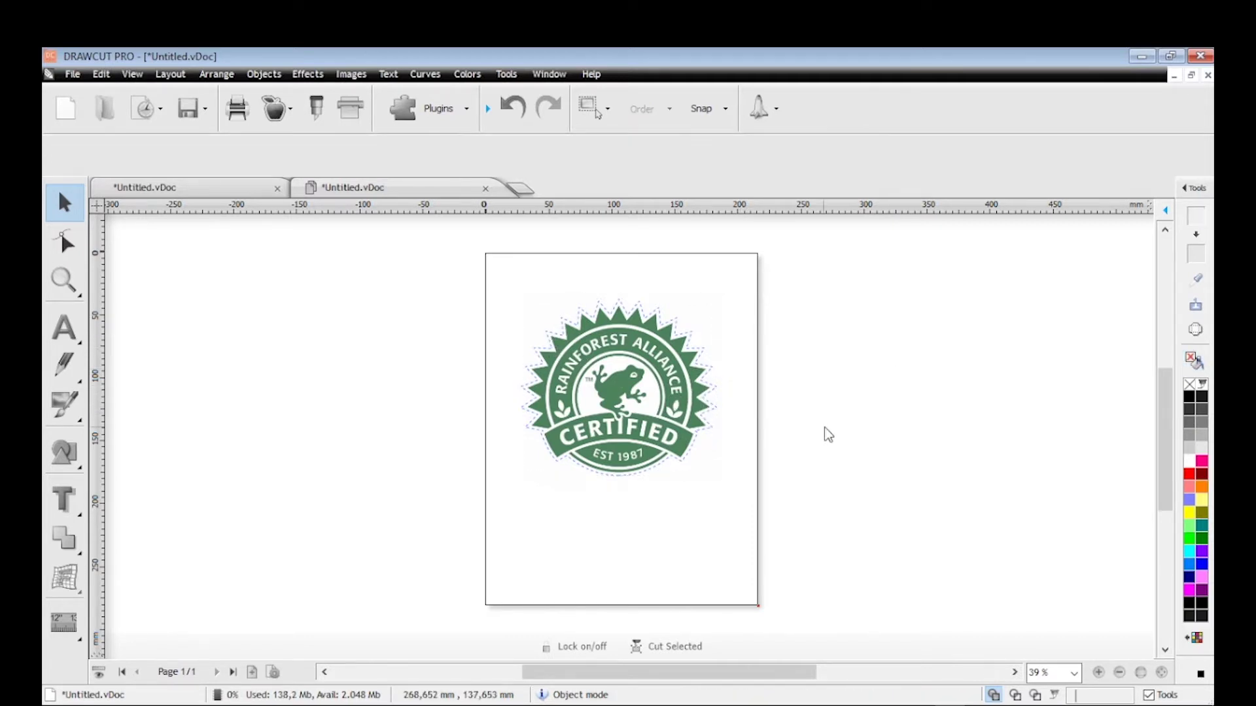
{"action": "left_click", "coordinate": [635, 392]}
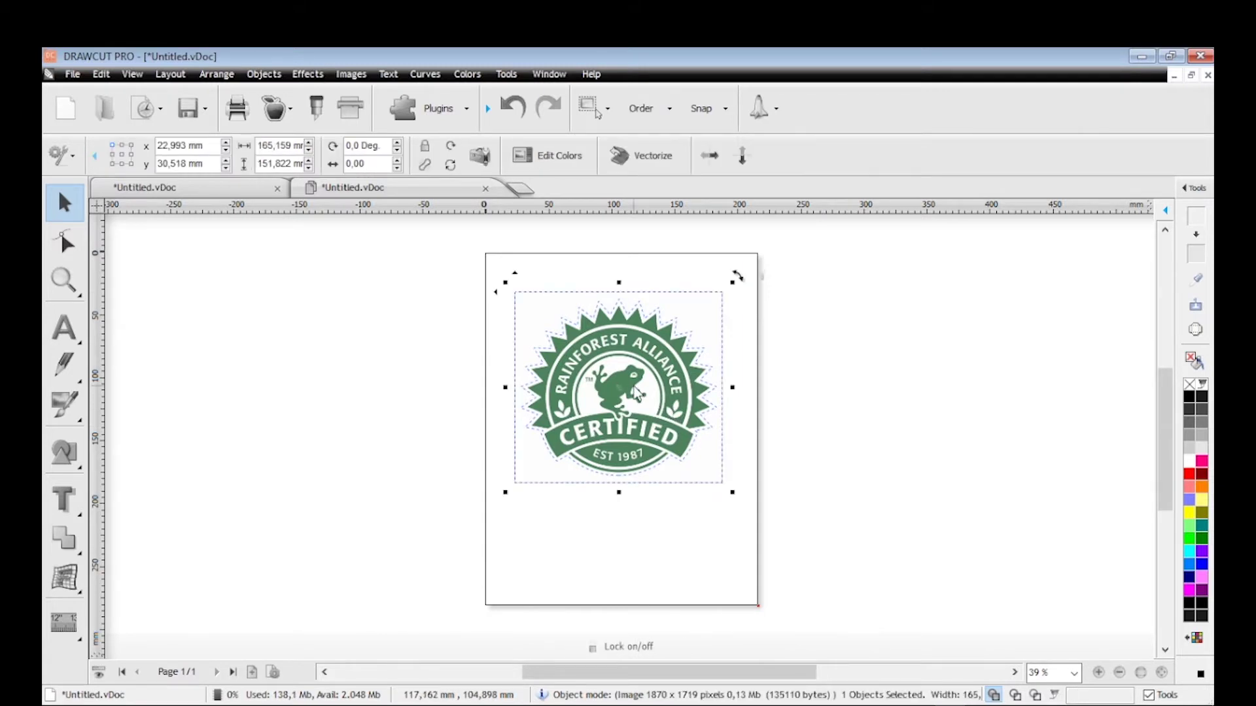
{"action": "left_click", "coordinate": [669, 325]}
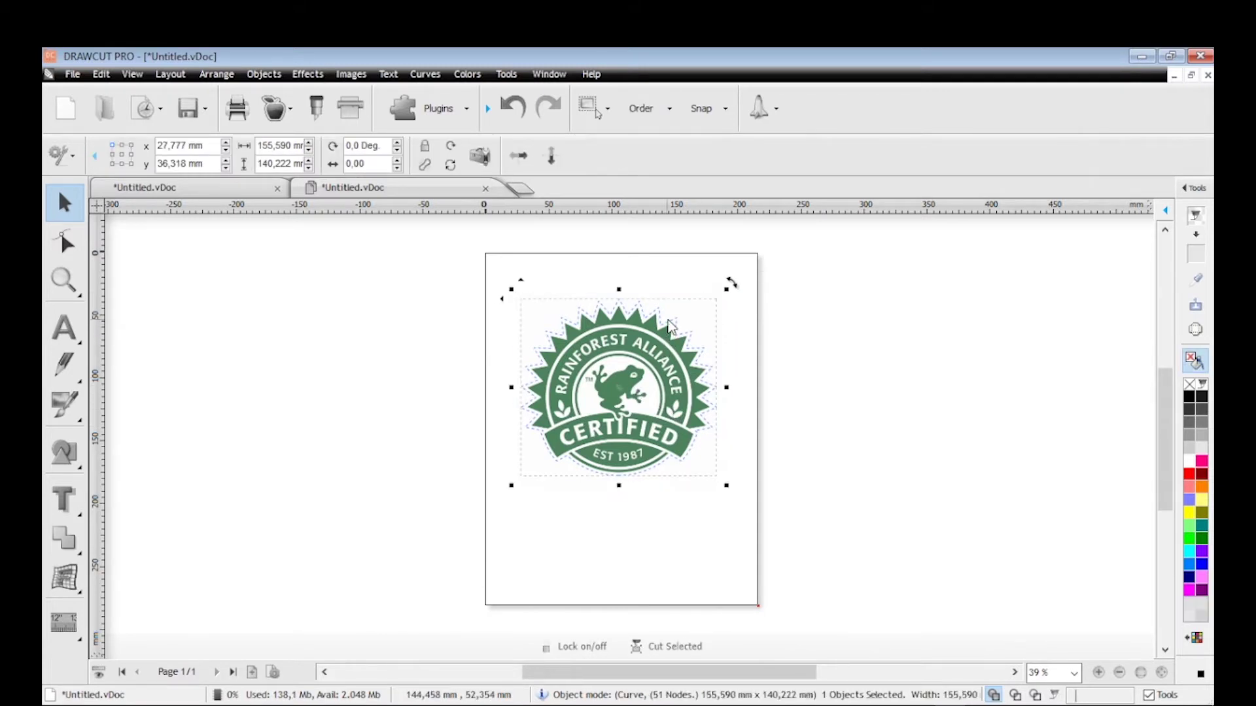
{"action": "left_click", "coordinate": [848, 349]}
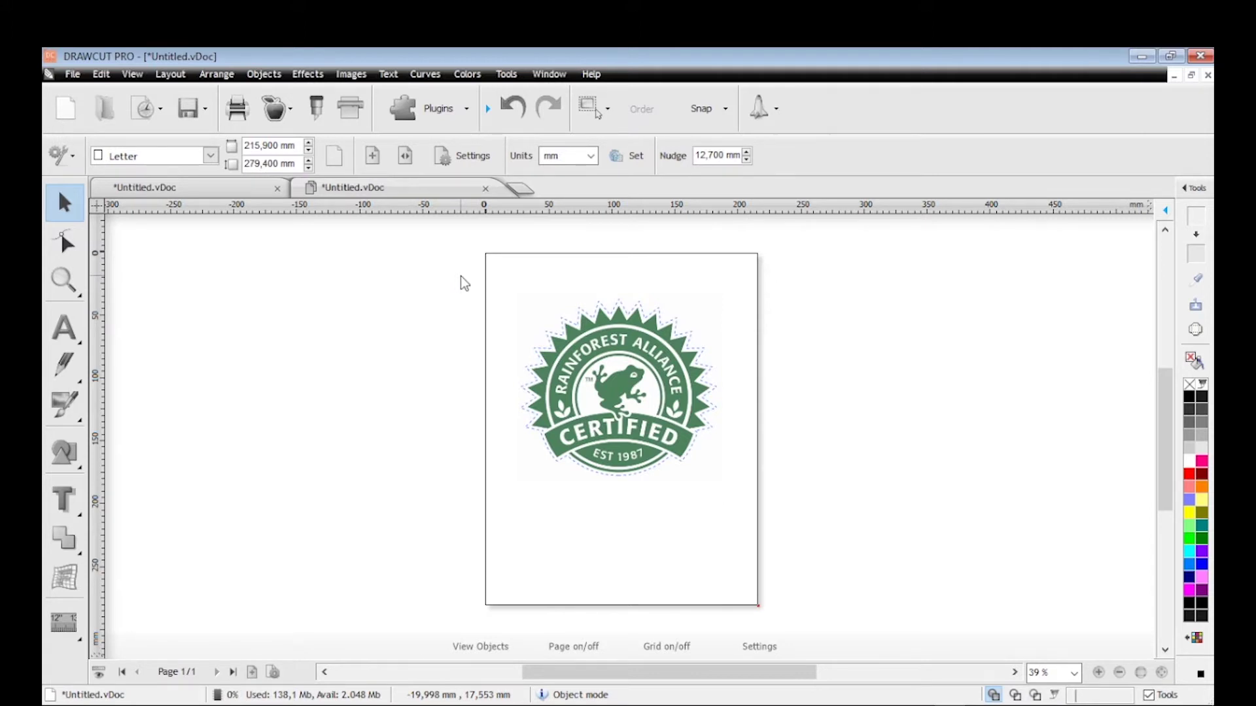
Marquee-select the logo image and contour curve and group them into one object
{"action": "left_click_drag", "start_coordinate": [461, 276], "coordinate": [849, 509]}
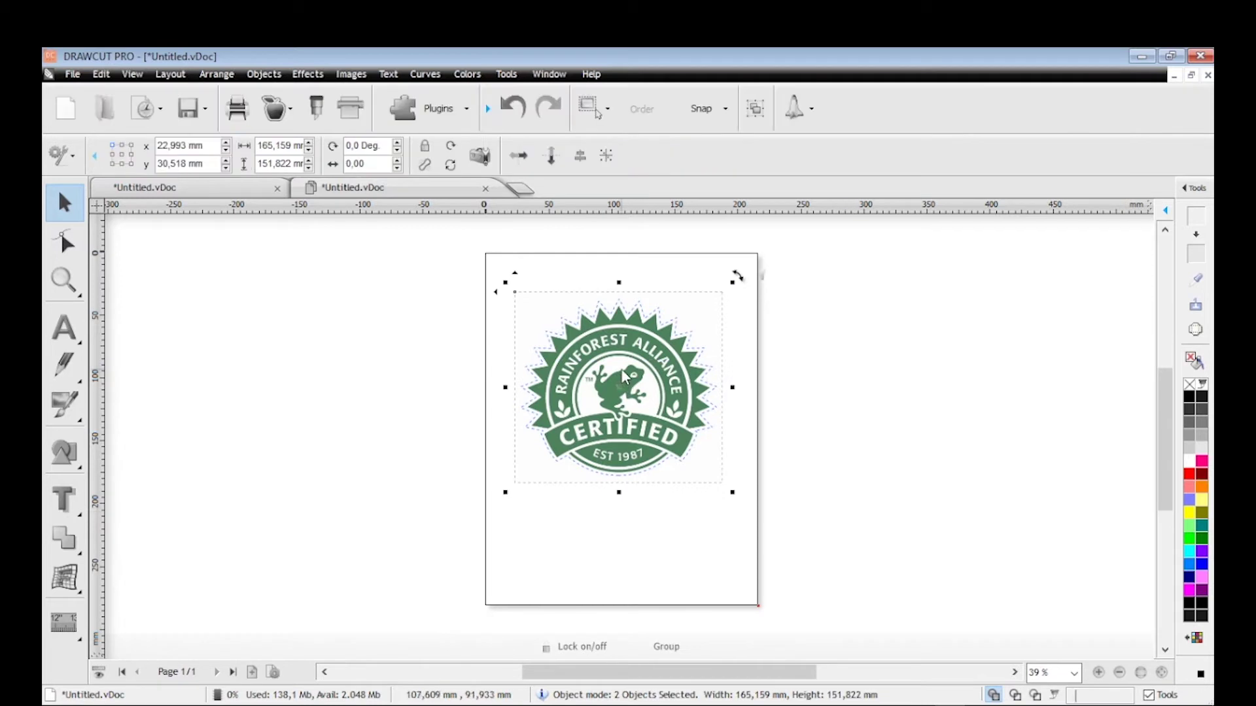
{"action": "left_click", "coordinate": [622, 371]}
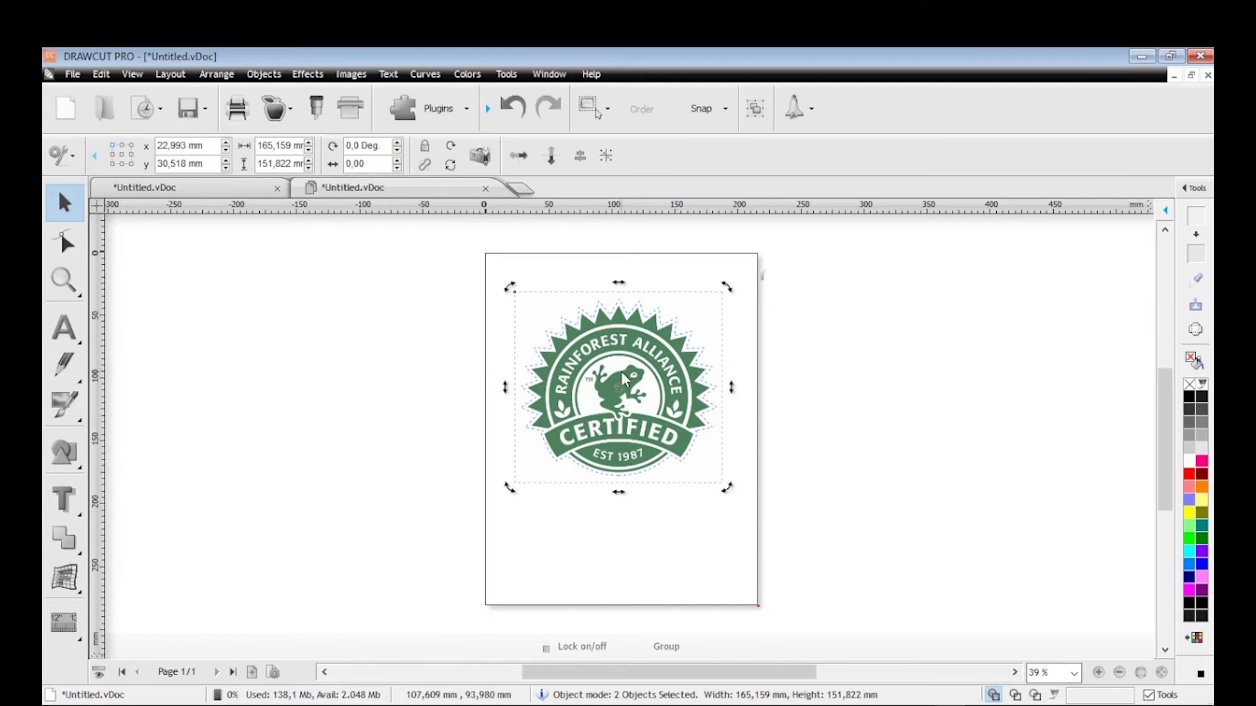
{"action": "right_click", "coordinate": [621, 371]}
{"action": "left_click", "coordinate": [678, 623]}
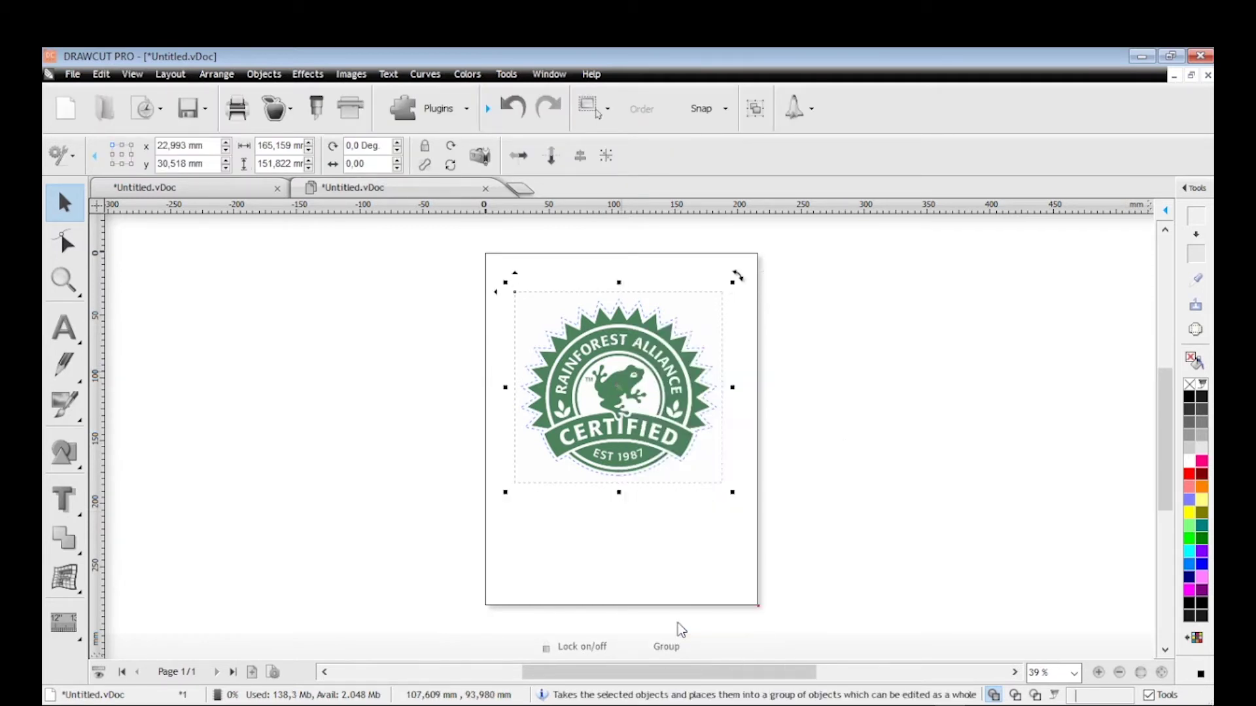
{"action": "left_click", "coordinate": [865, 441]}
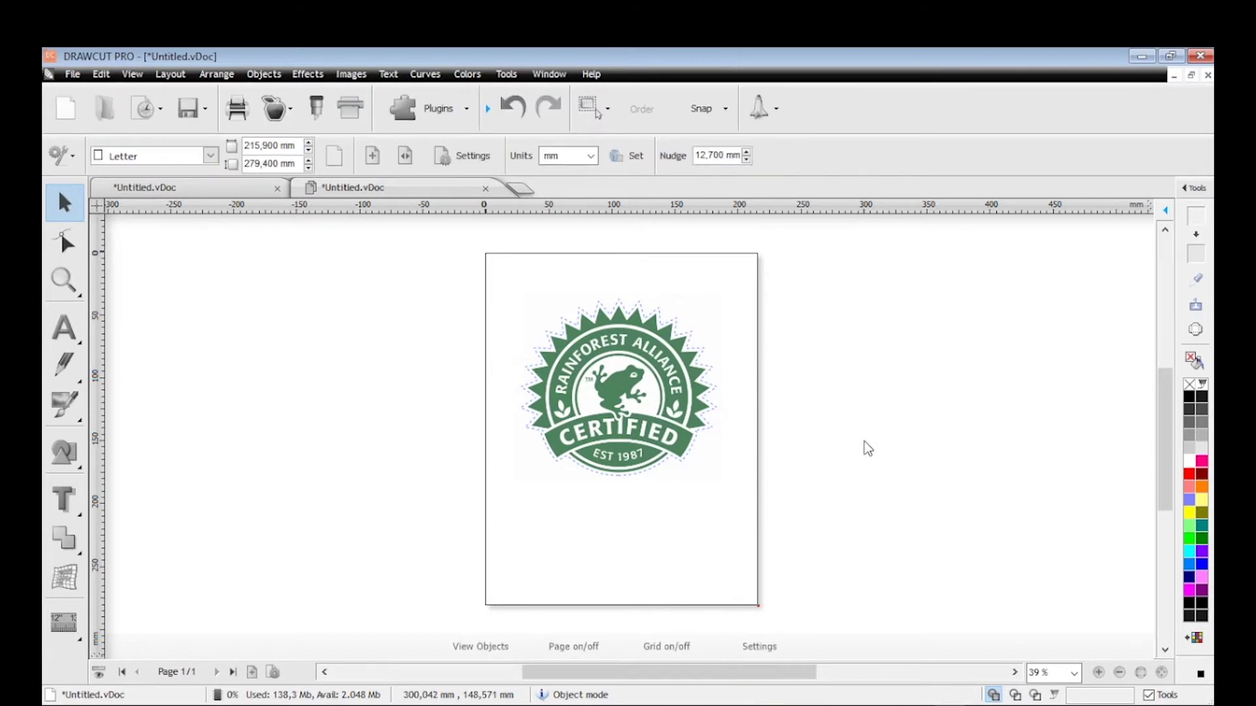
{"action": "left_click", "coordinate": [210, 157]}
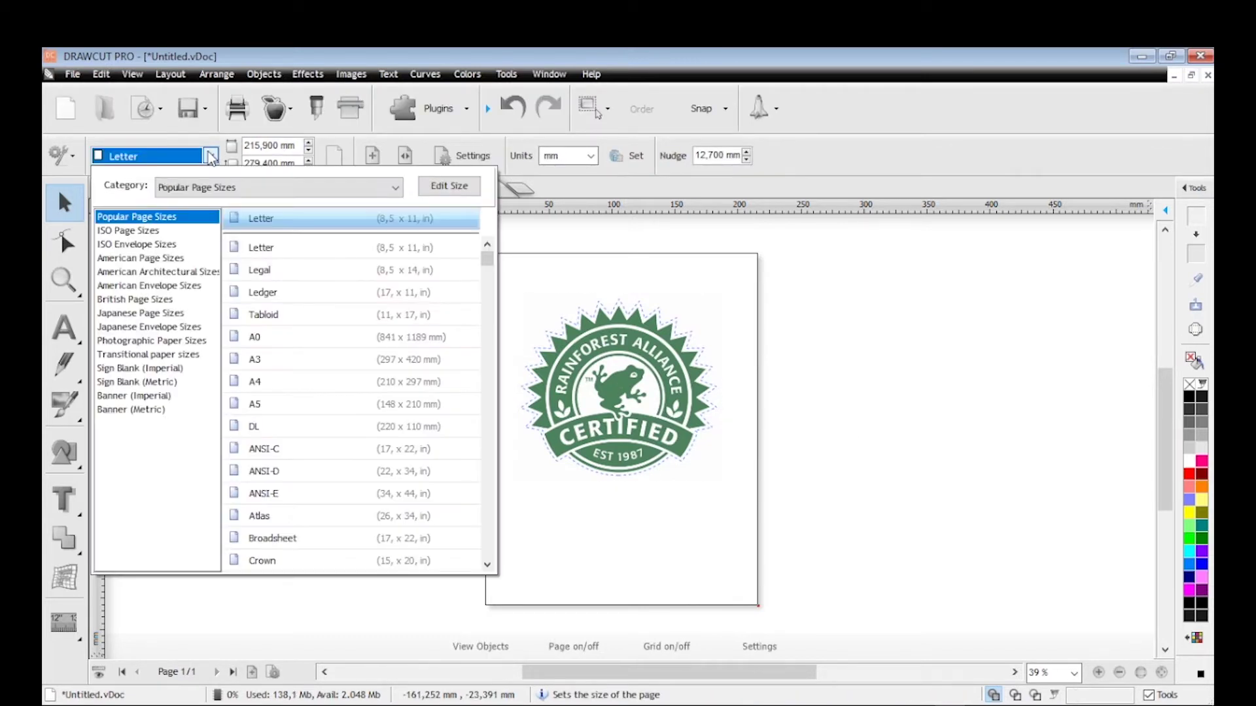
Set the page size to A3 and resize the grouped logo to 55 mm wide
{"action": "left_click", "coordinate": [283, 360]}
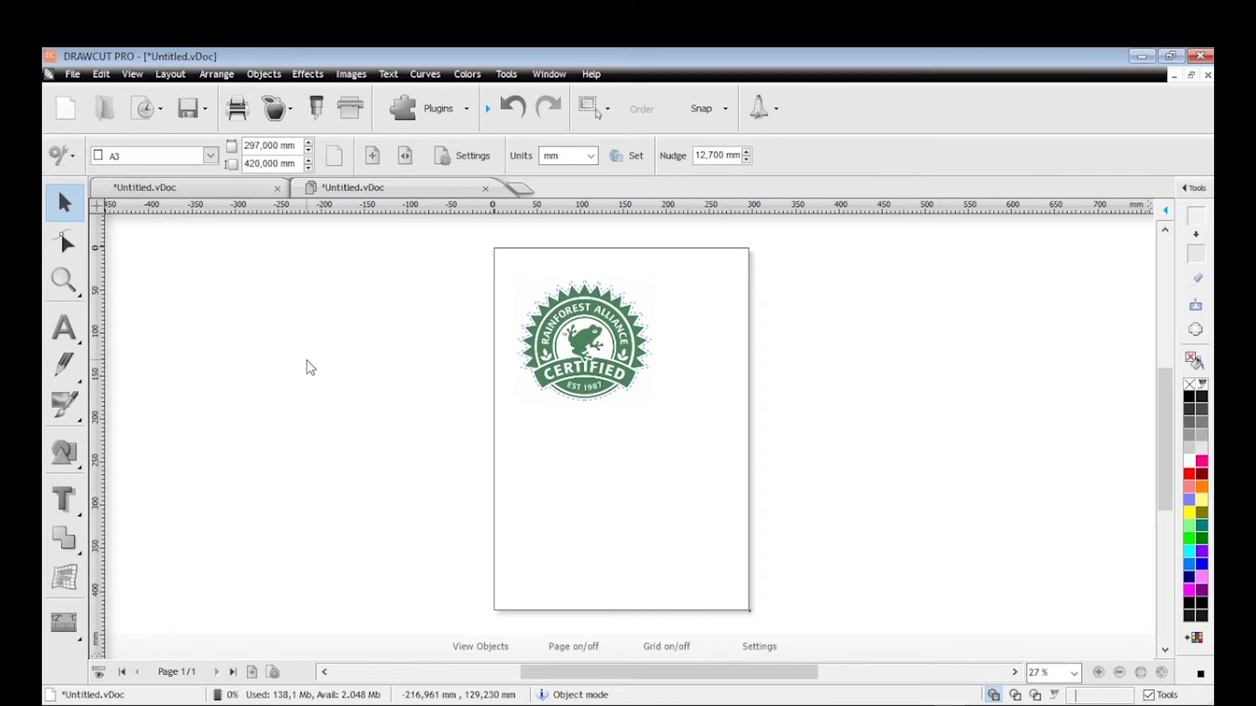
{"action": "left_click", "coordinate": [564, 334]}
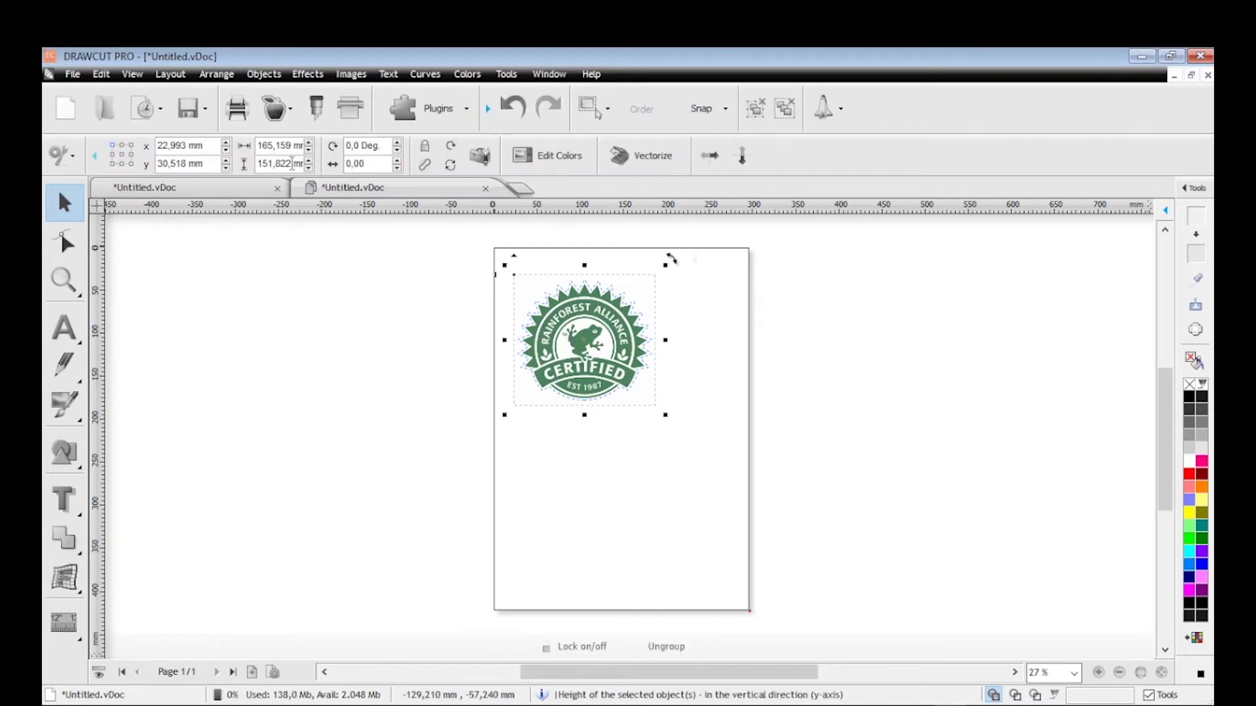
{"action": "double_click", "coordinate": [271, 146]}
{"action": "type", "text": "55"}
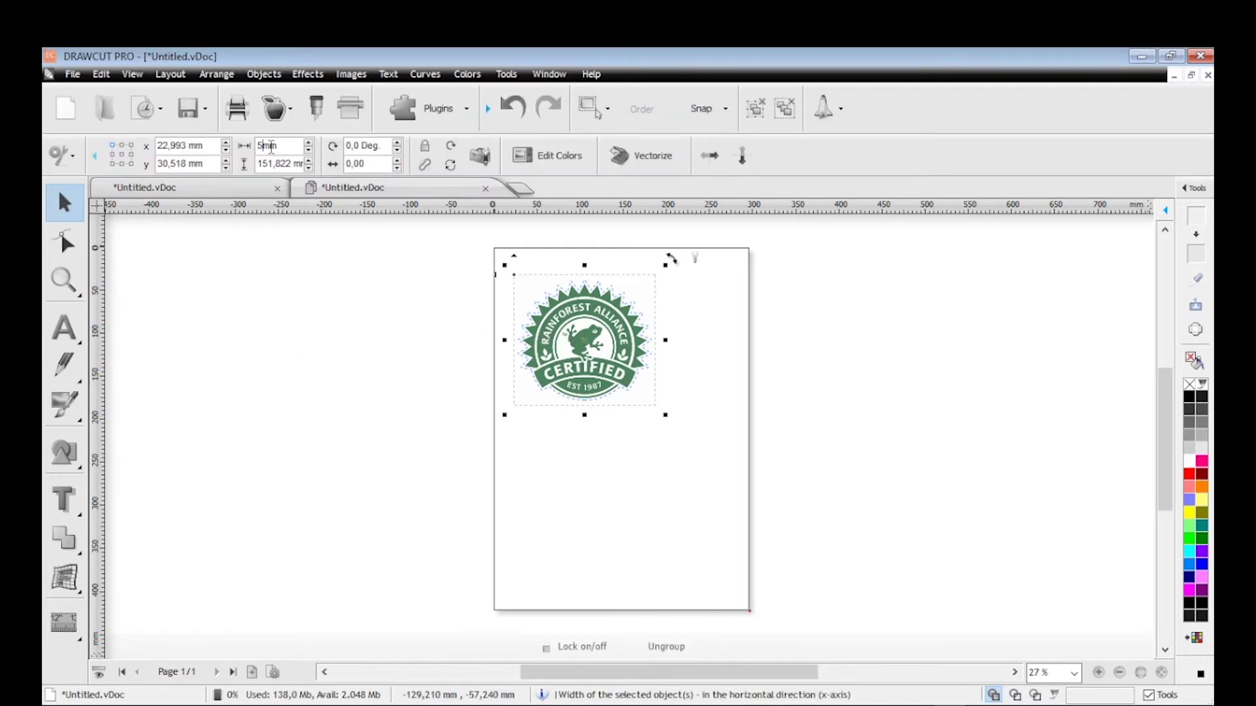
{"action": "key", "text": "Return"}
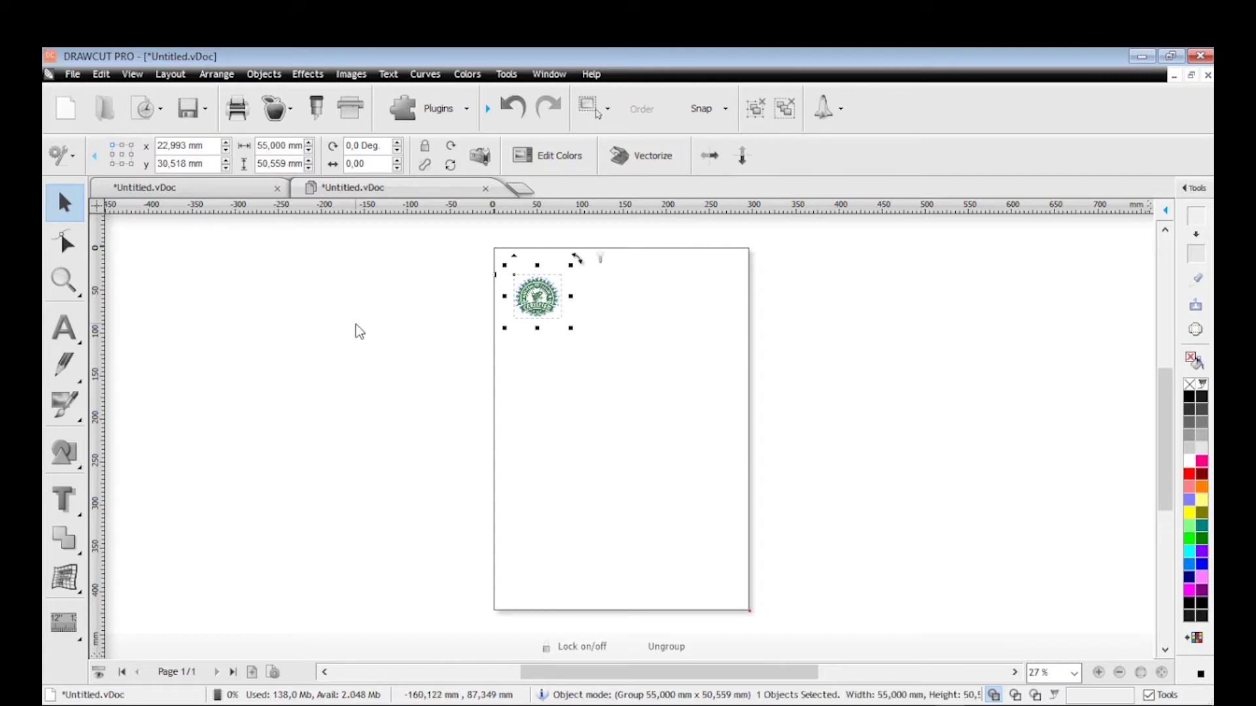
Drag a logo copy near the page bottom, make it 105 mm wide, and nudge the small logo up
{"action": "left_click_drag", "start_coordinate": [537, 300], "coordinate": [548, 567]}
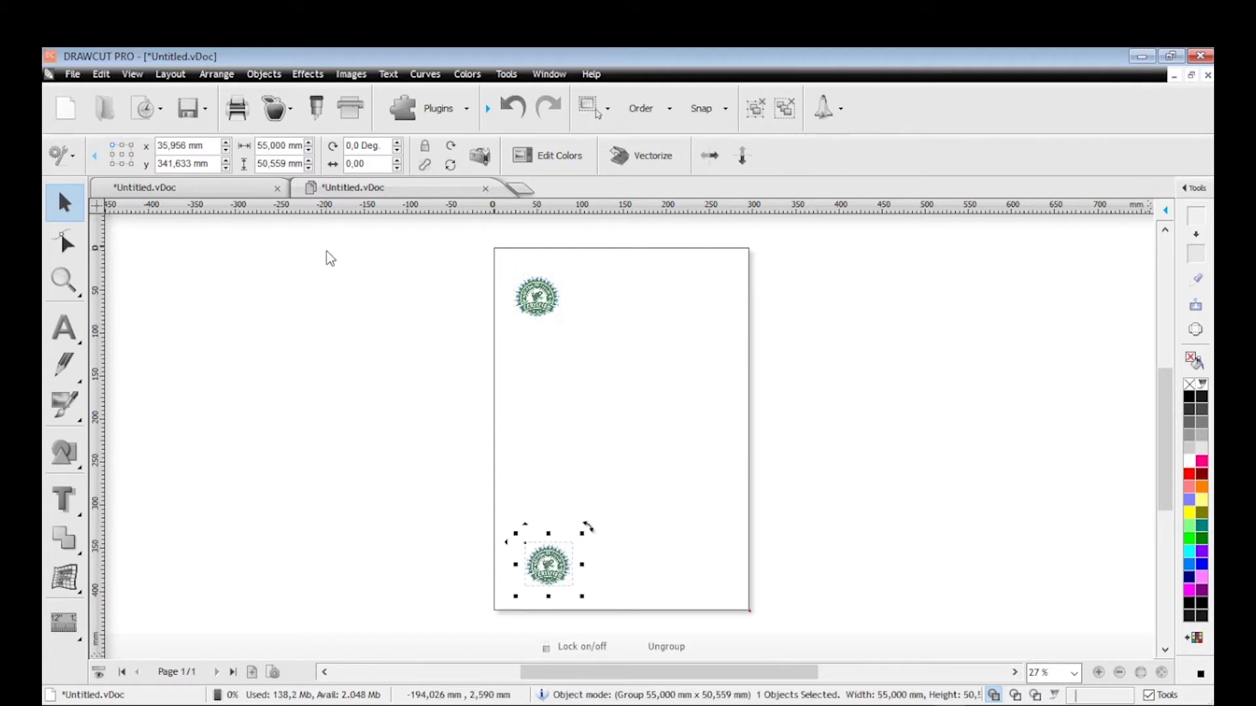
{"action": "left_click", "coordinate": [261, 146]}
{"action": "type", "text": "10"}
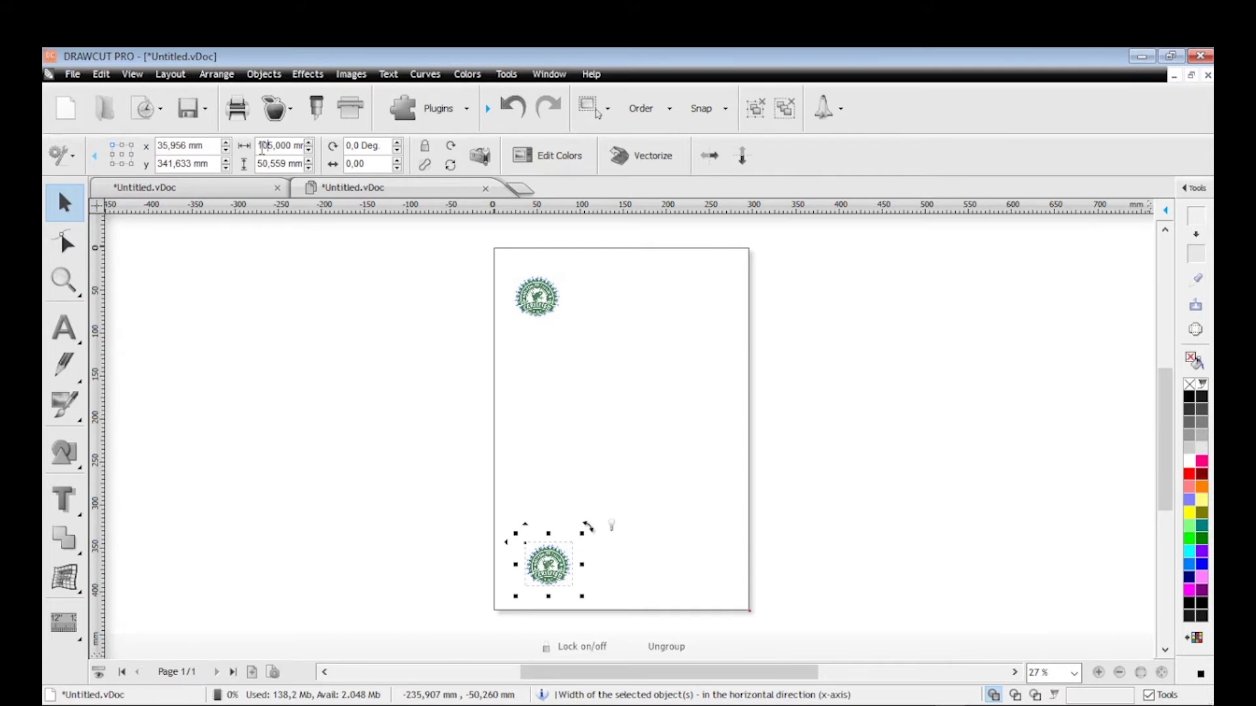
{"action": "key", "text": "Return"}
{"action": "left_click", "coordinate": [477, 312]}
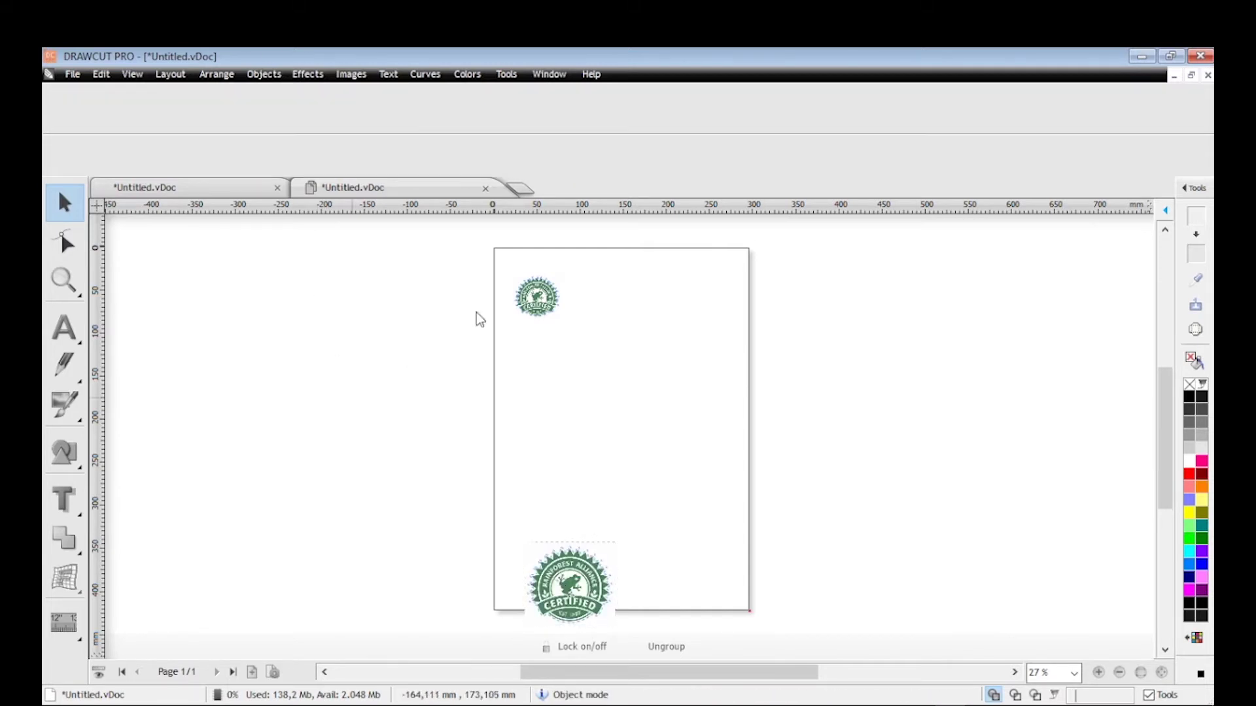
{"action": "left_click", "coordinate": [539, 296]}
{"action": "left_click_drag", "start_coordinate": [539, 296], "coordinate": [539, 293]}
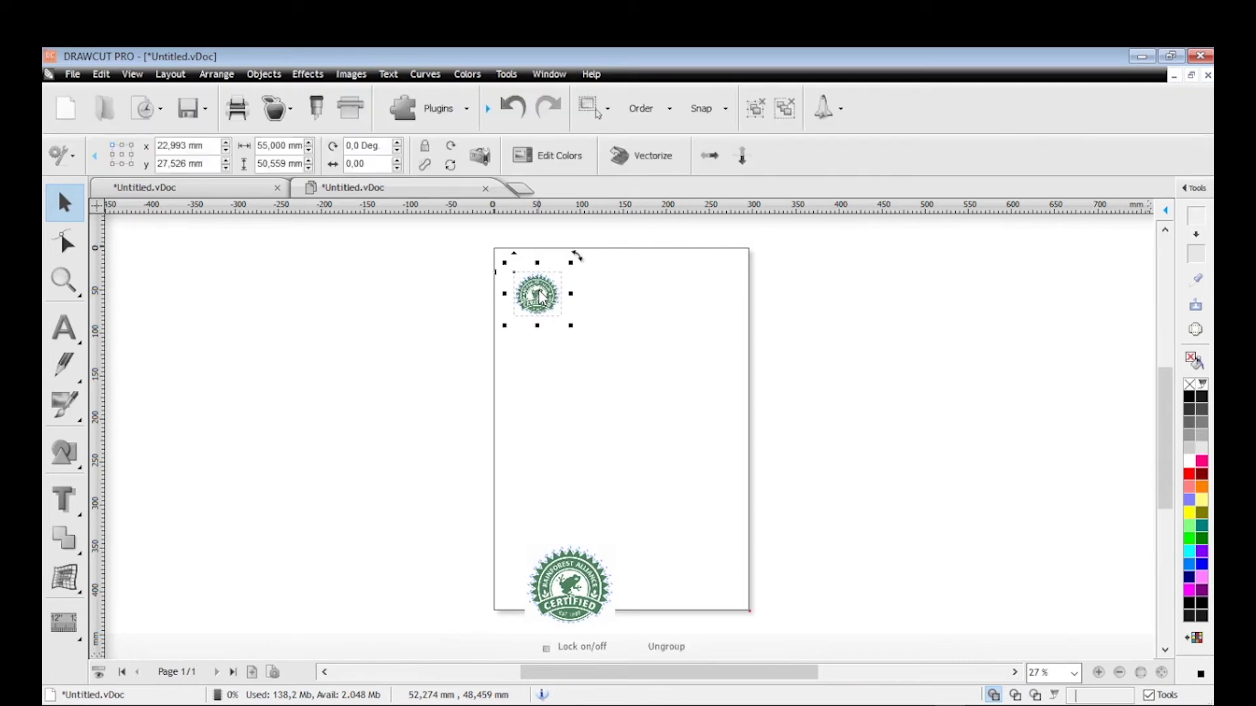
Tile the small logo with Horizontal 4 and Vertical 3, then drag the 105 mm logo under the grid
{"action": "left_click", "coordinate": [214, 74]}
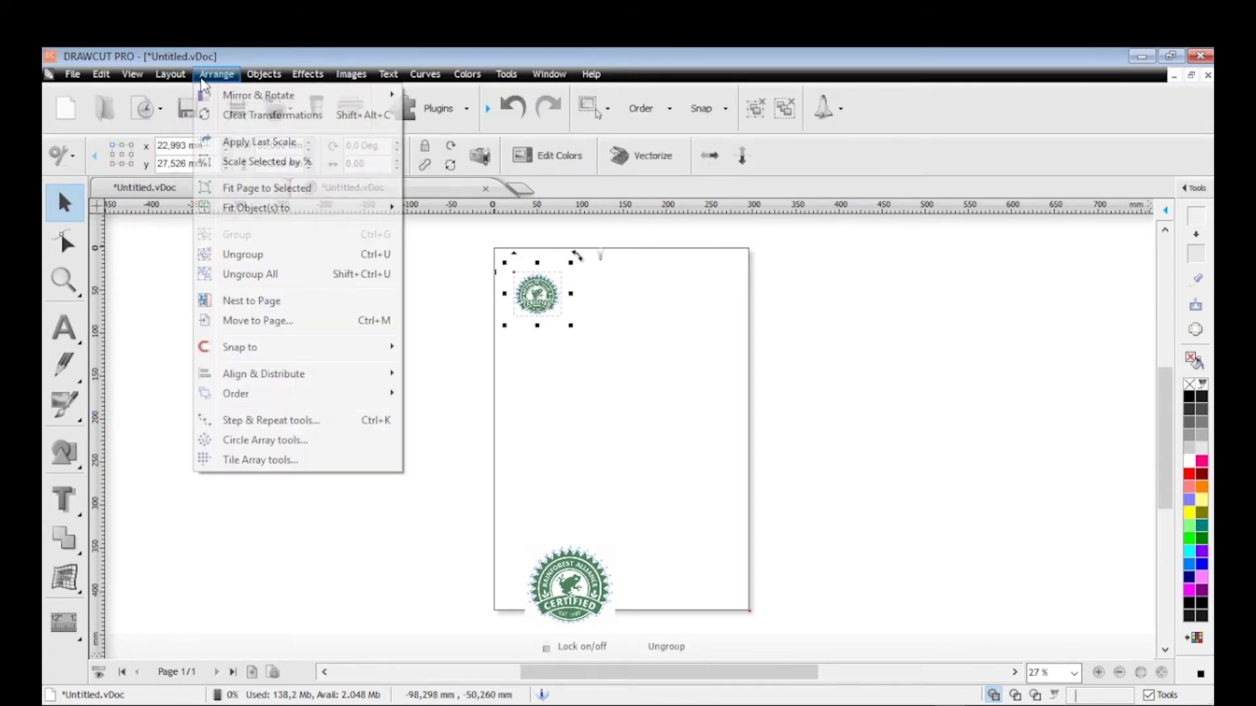
{"action": "left_click", "coordinate": [260, 460]}
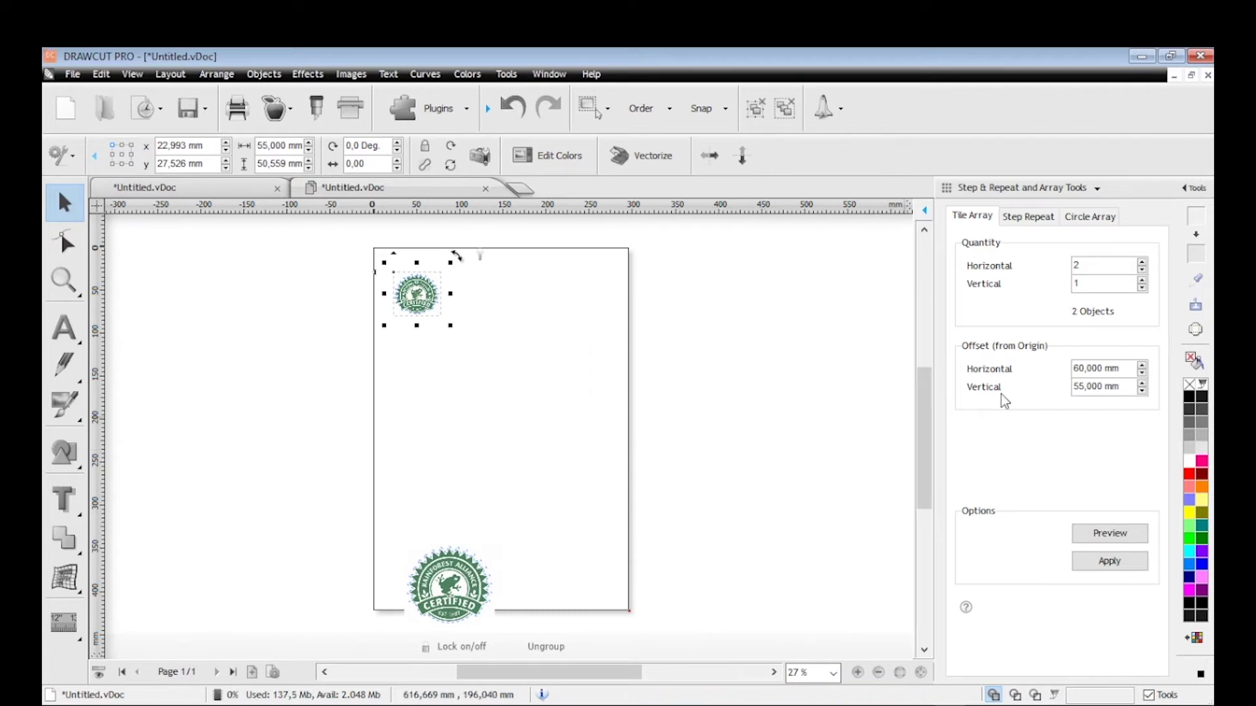
{"action": "left_click", "coordinate": [1142, 263]}
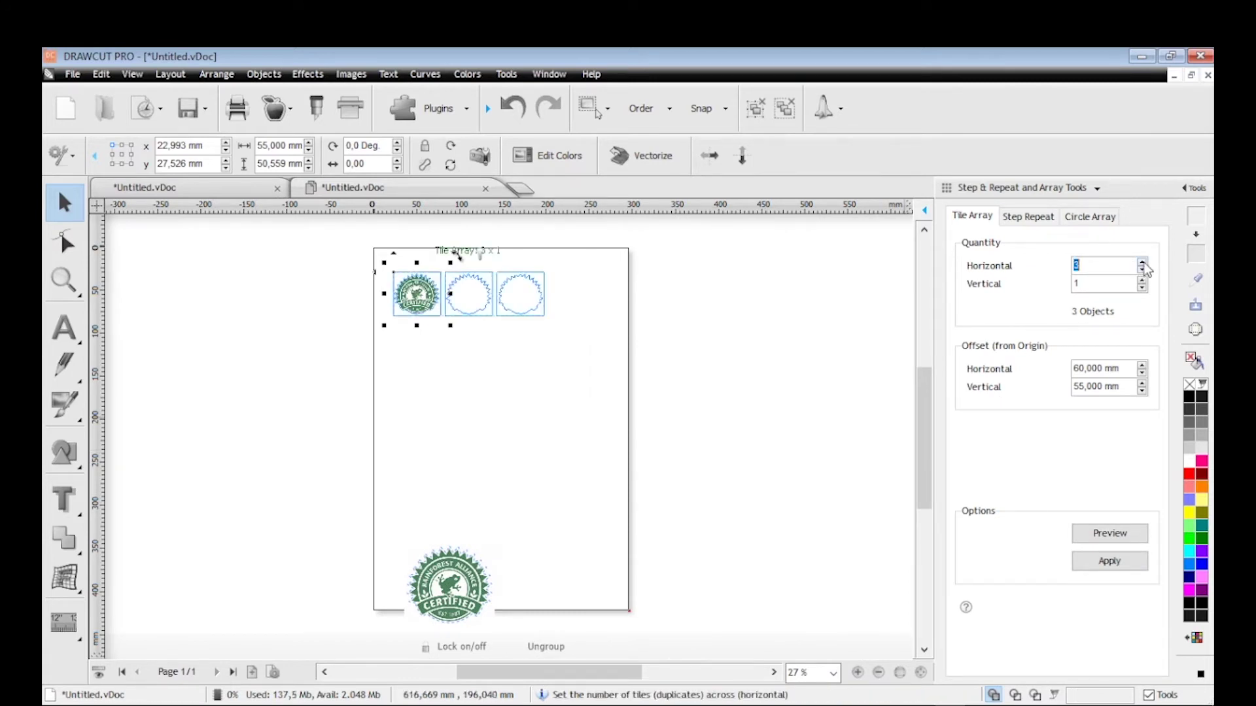
{"action": "left_click", "coordinate": [1142, 262]}
{"action": "left_click", "coordinate": [1142, 280]}
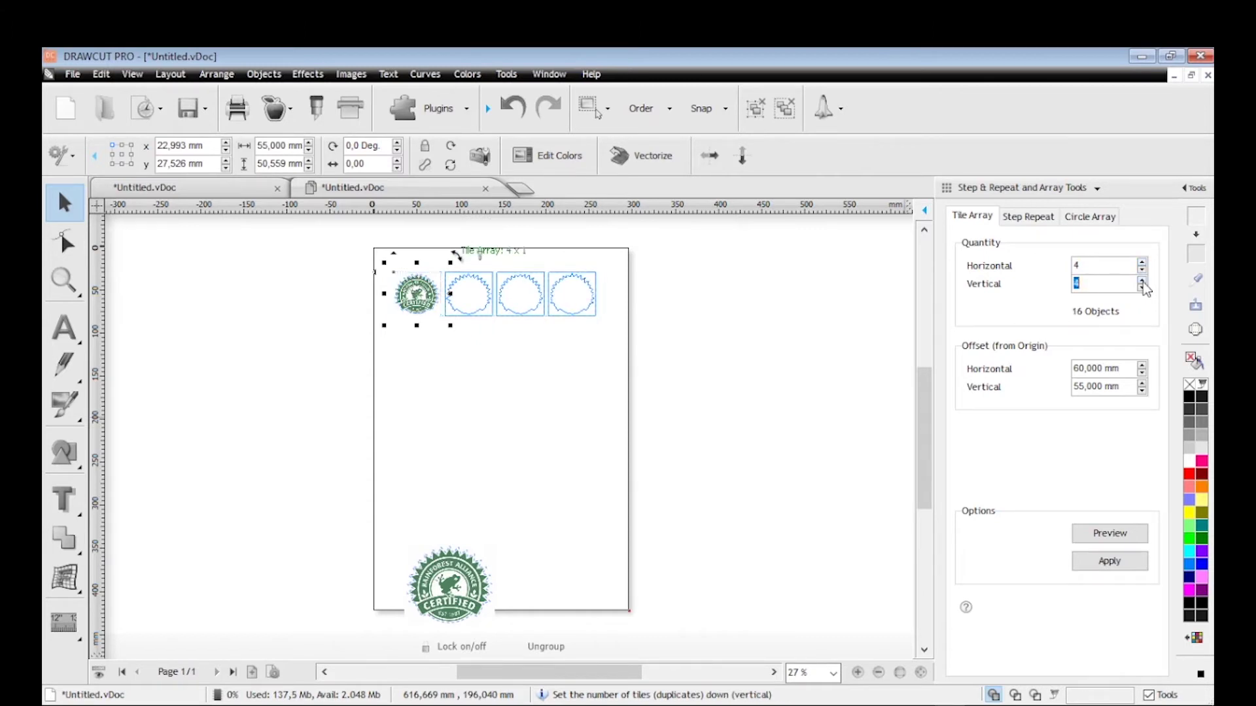
{"action": "left_click", "coordinate": [1142, 280]}
{"action": "left_click", "coordinate": [1142, 280]}
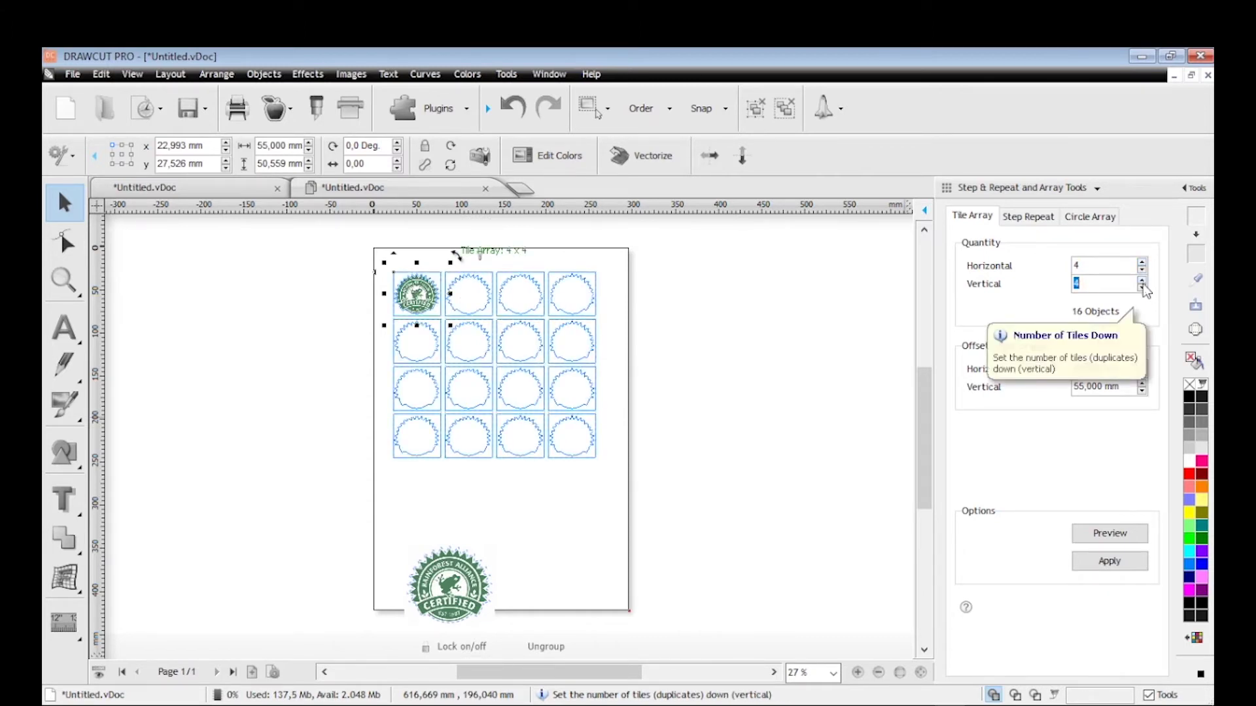
{"action": "left_click", "coordinate": [1142, 287]}
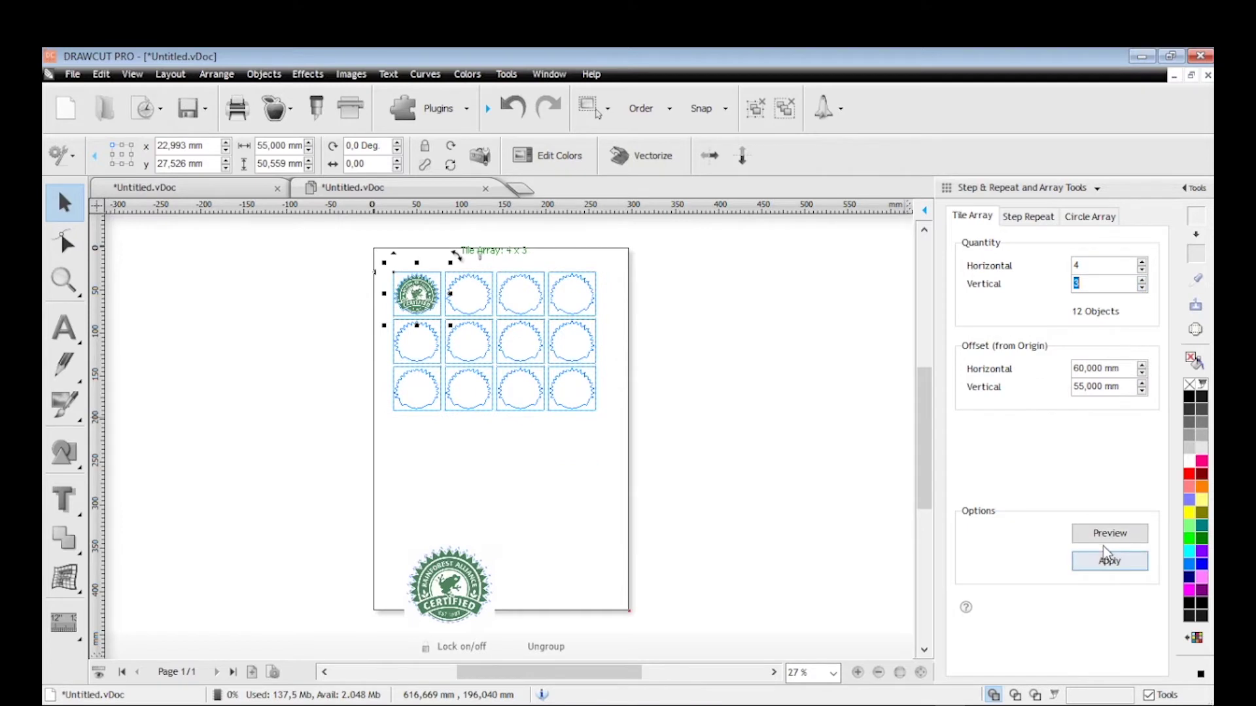
{"action": "left_click", "coordinate": [1116, 561]}
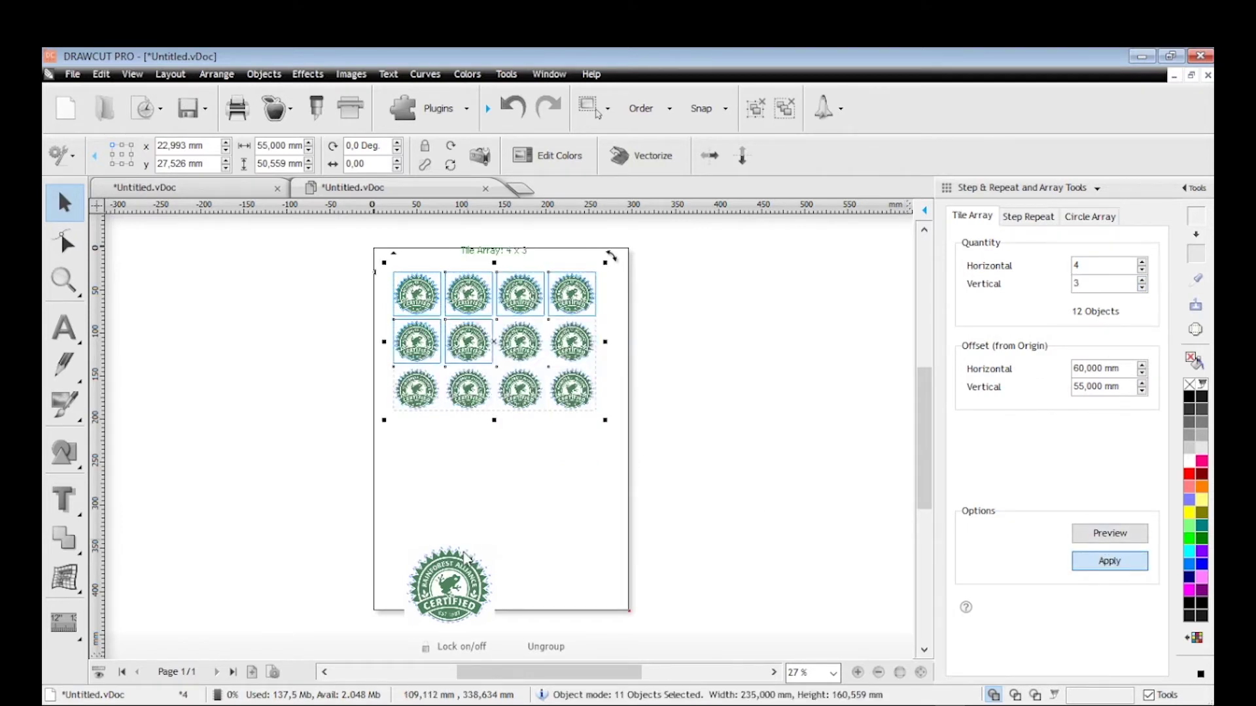
{"action": "left_click_drag", "start_coordinate": [450, 584], "coordinate": [431, 463]}
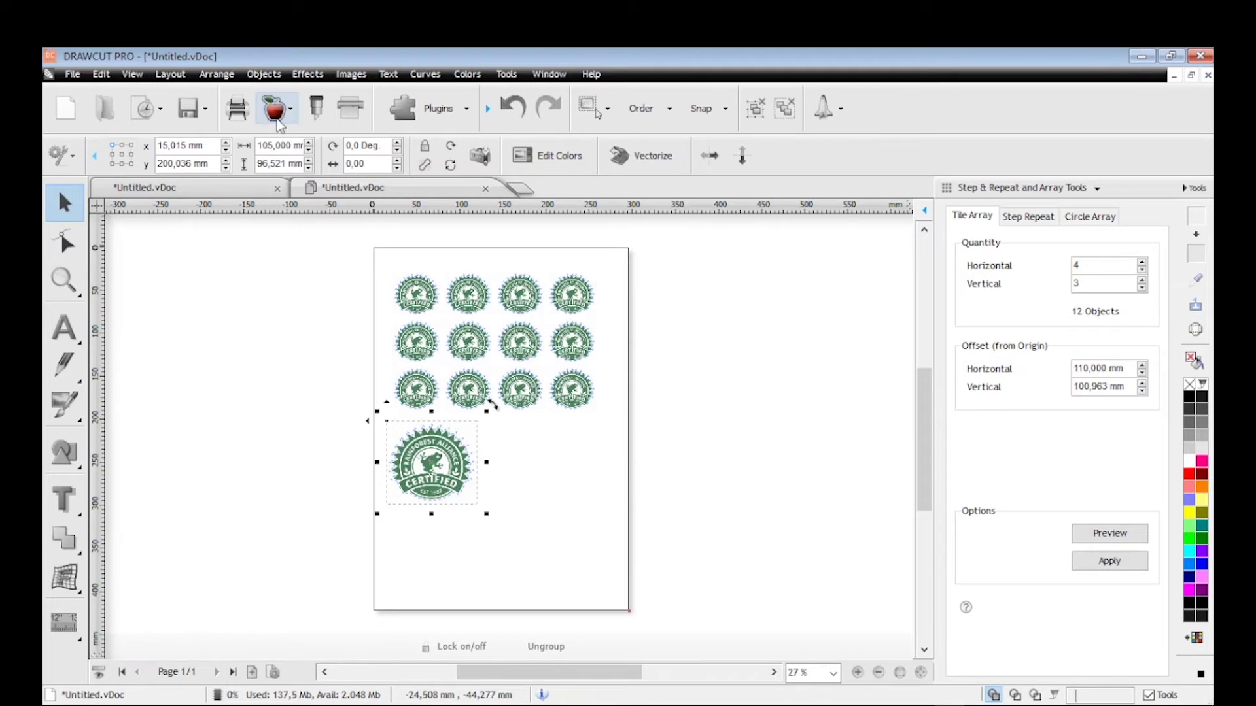
Tile the 105 mm logo with Horizontal 2, Vertical 1 at 220 mm offset, giving two large stickers
{"action": "left_click", "coordinate": [216, 74]}
{"action": "left_click", "coordinate": [367, 58]}
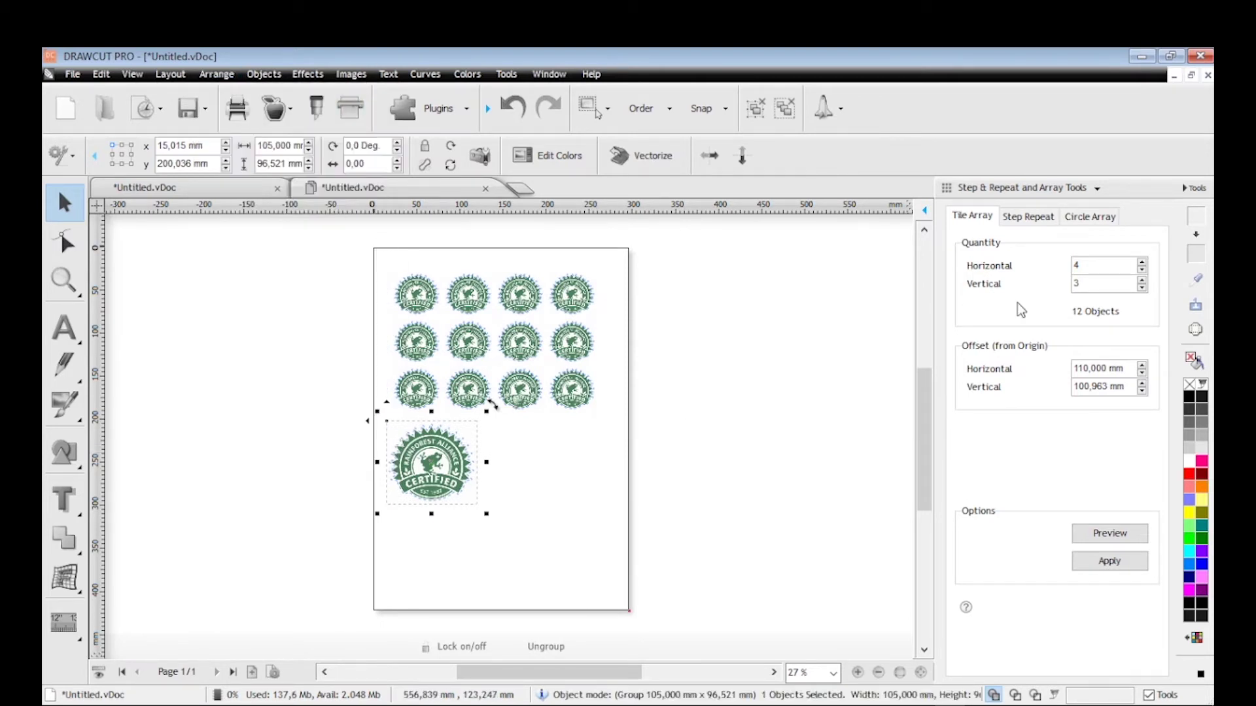
{"action": "left_click", "coordinate": [1142, 269]}
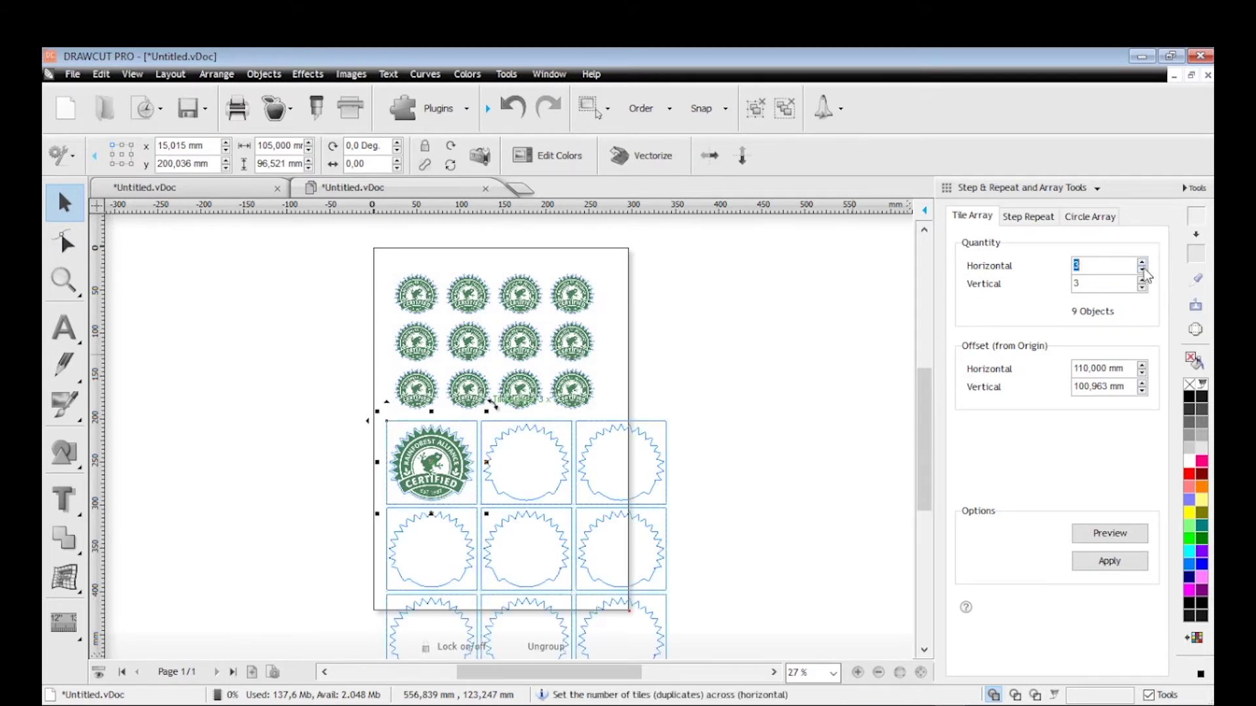
{"action": "left_click", "coordinate": [1142, 269]}
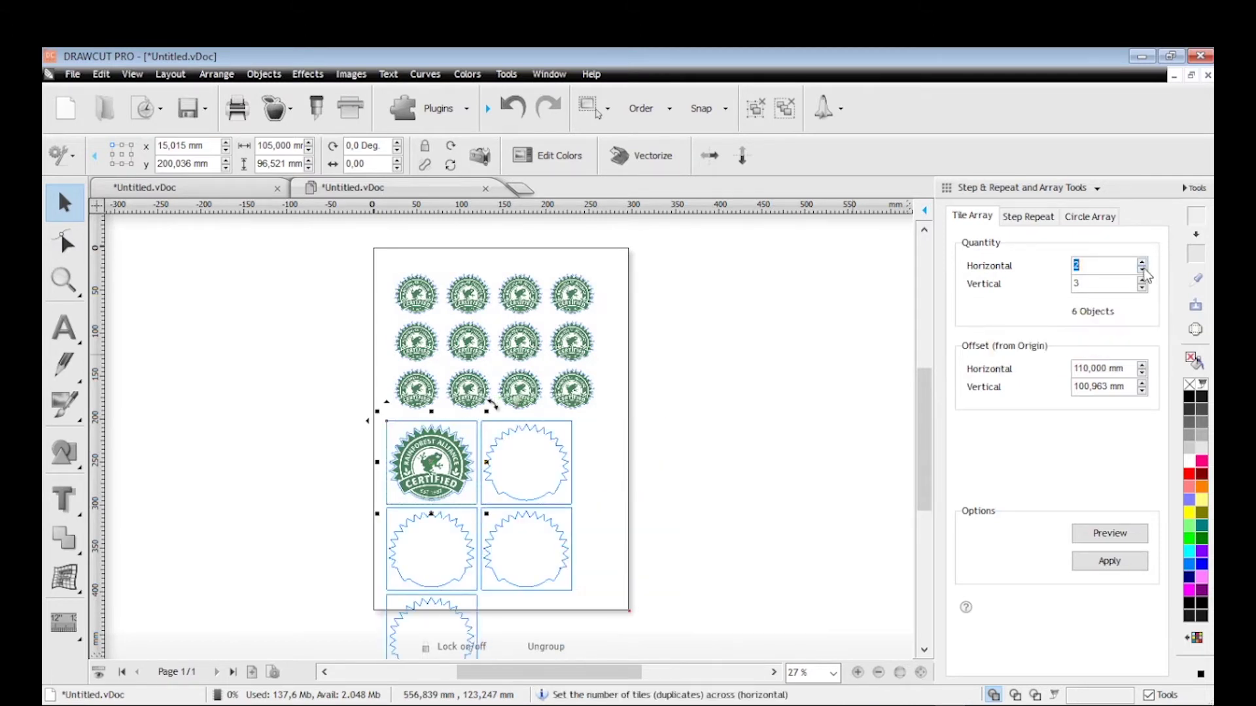
{"action": "left_click", "coordinate": [1142, 288]}
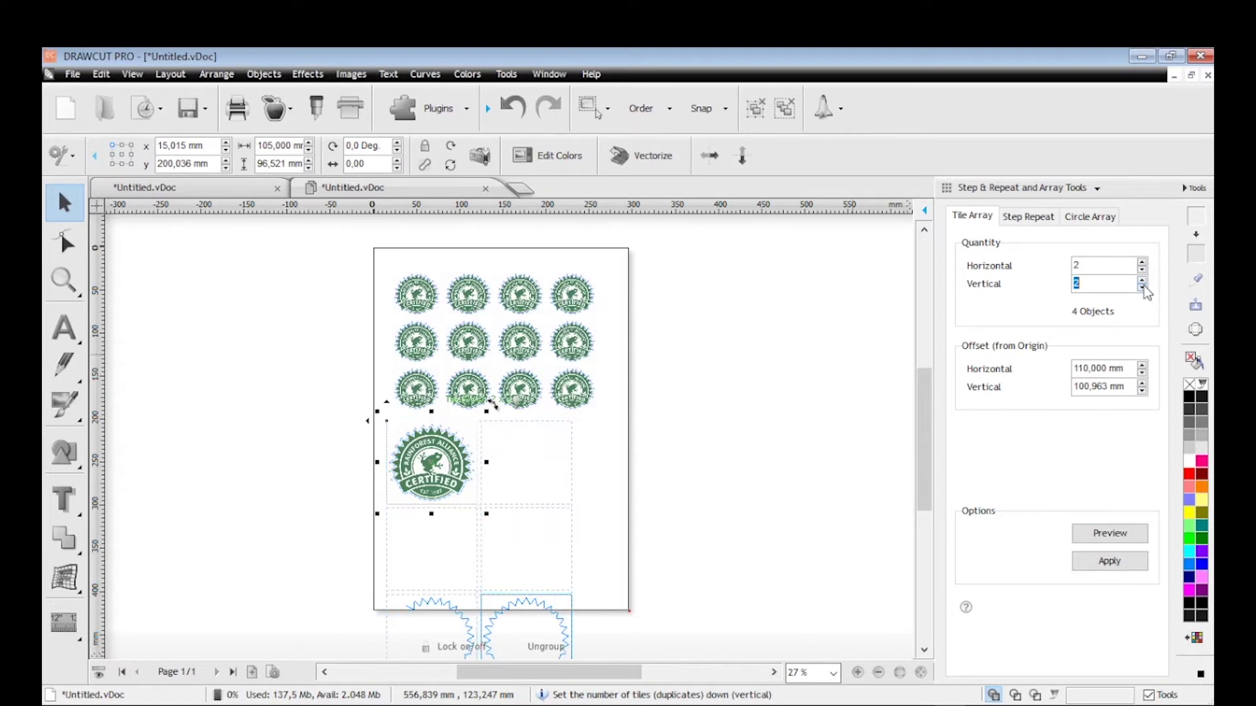
{"action": "left_click", "coordinate": [1142, 288]}
{"action": "left_click", "coordinate": [1112, 551]}
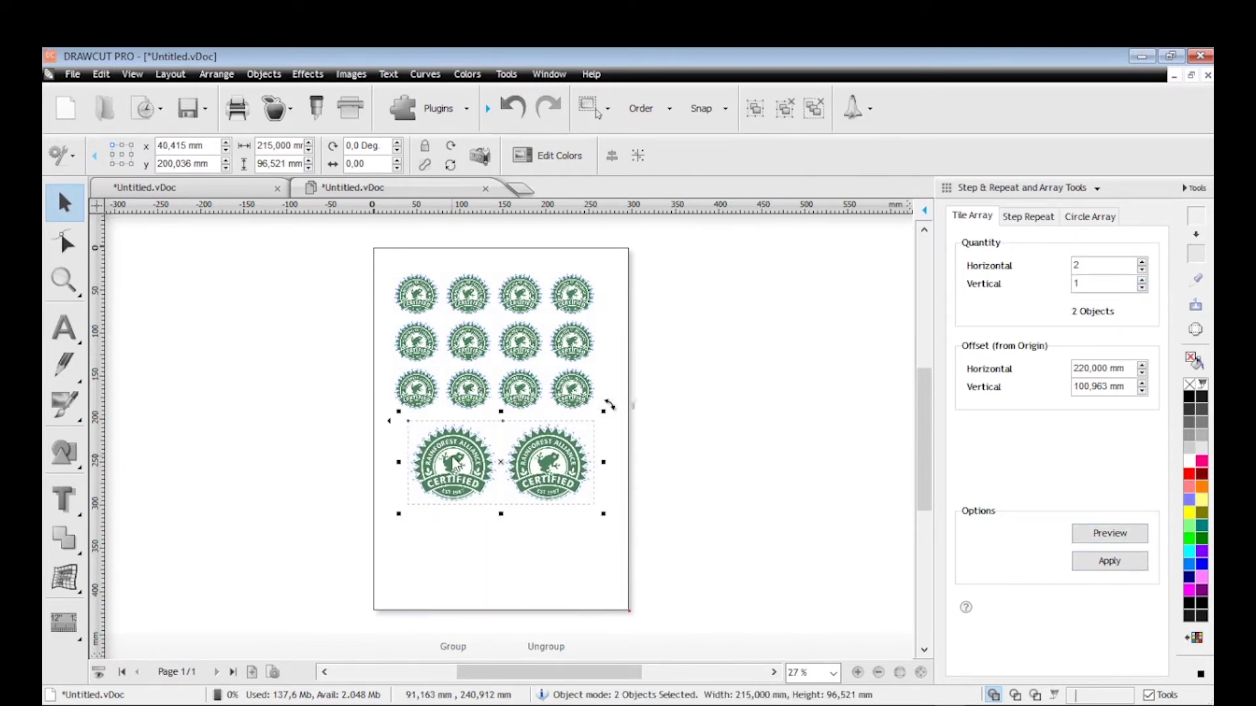
{"action": "left_click", "coordinate": [717, 522]}
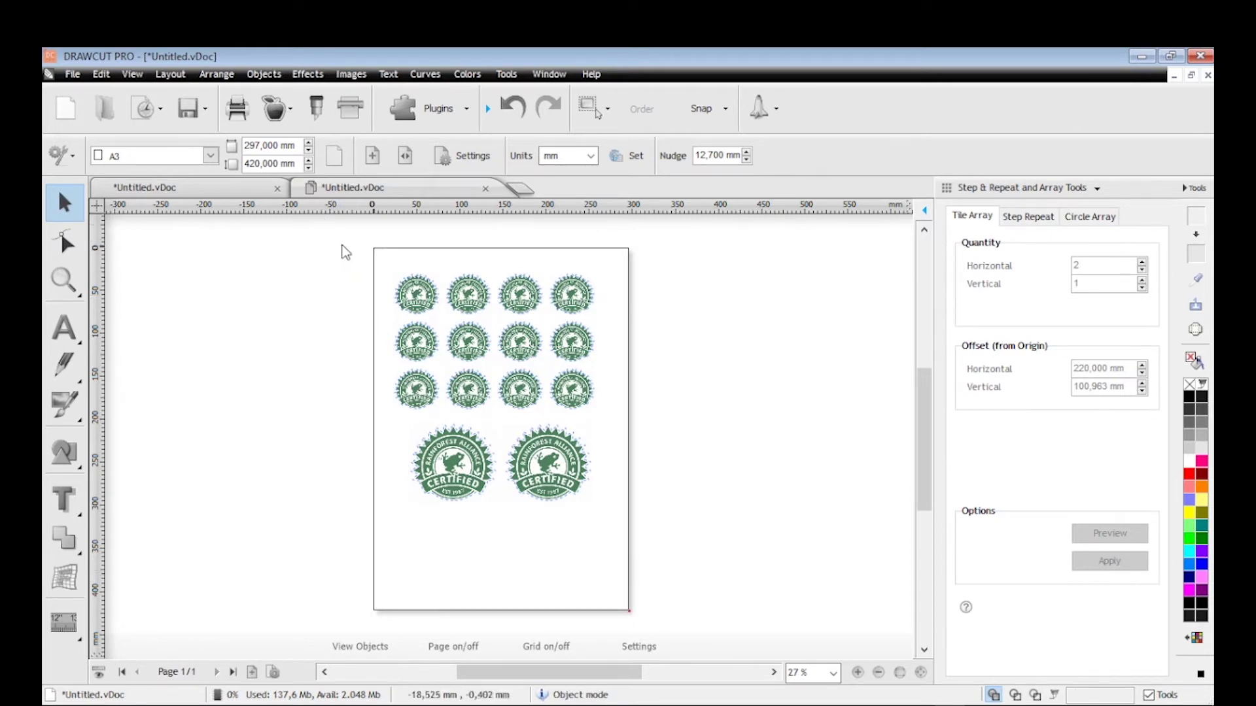
{"action": "left_click_drag", "start_coordinate": [341, 239], "coordinate": [701, 560]}
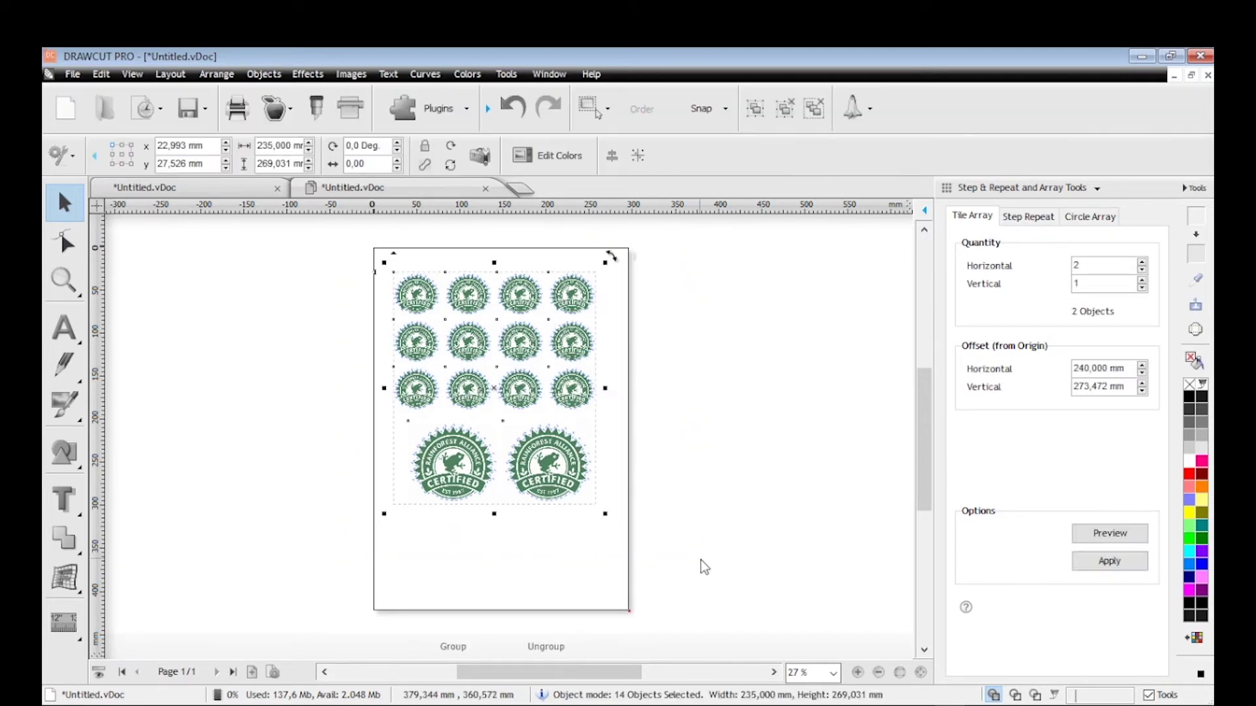
{"action": "left_click", "coordinate": [700, 560]}
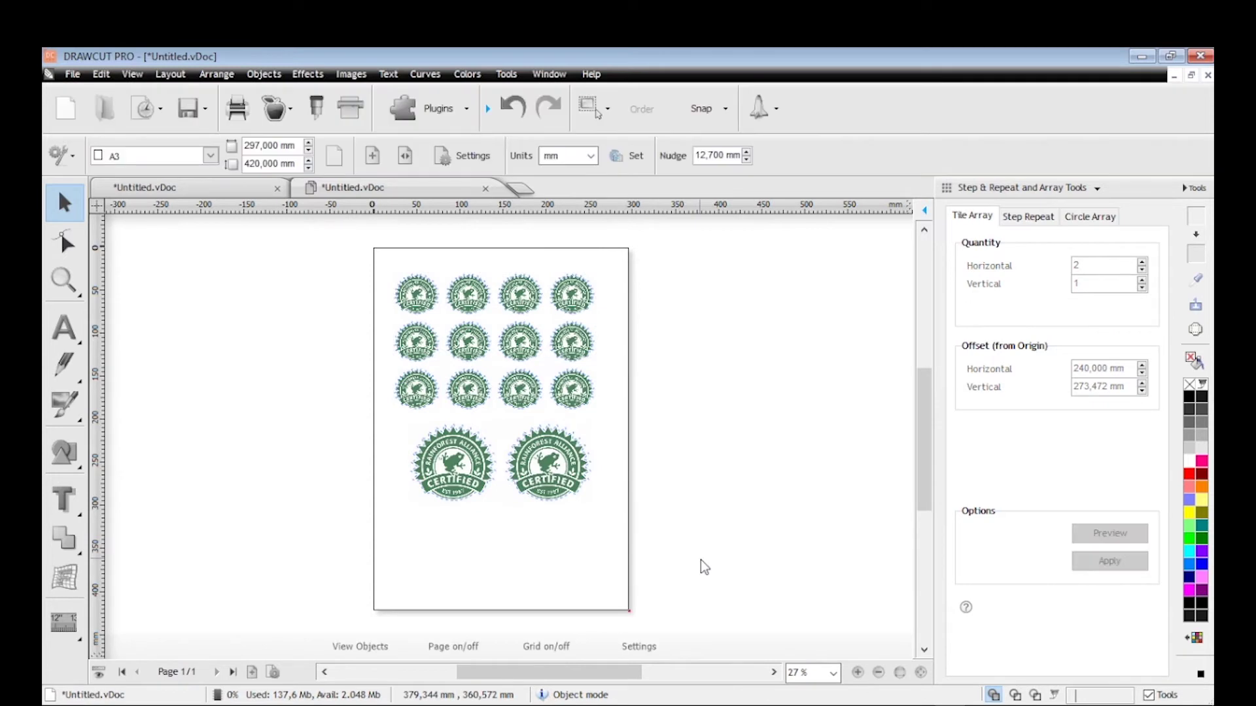
Launch the Contour Cut Wizard and enable Use design size and position in Print Options
{"action": "left_click", "coordinate": [291, 108]}
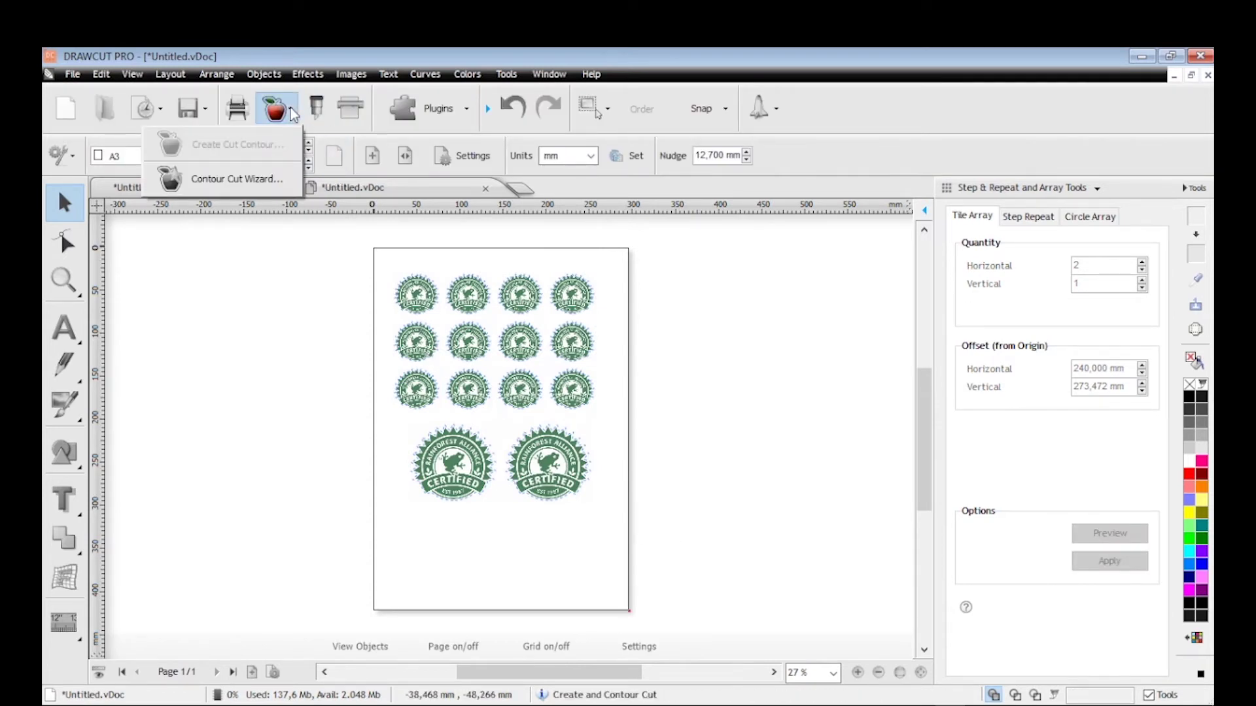
{"action": "left_click", "coordinate": [264, 183]}
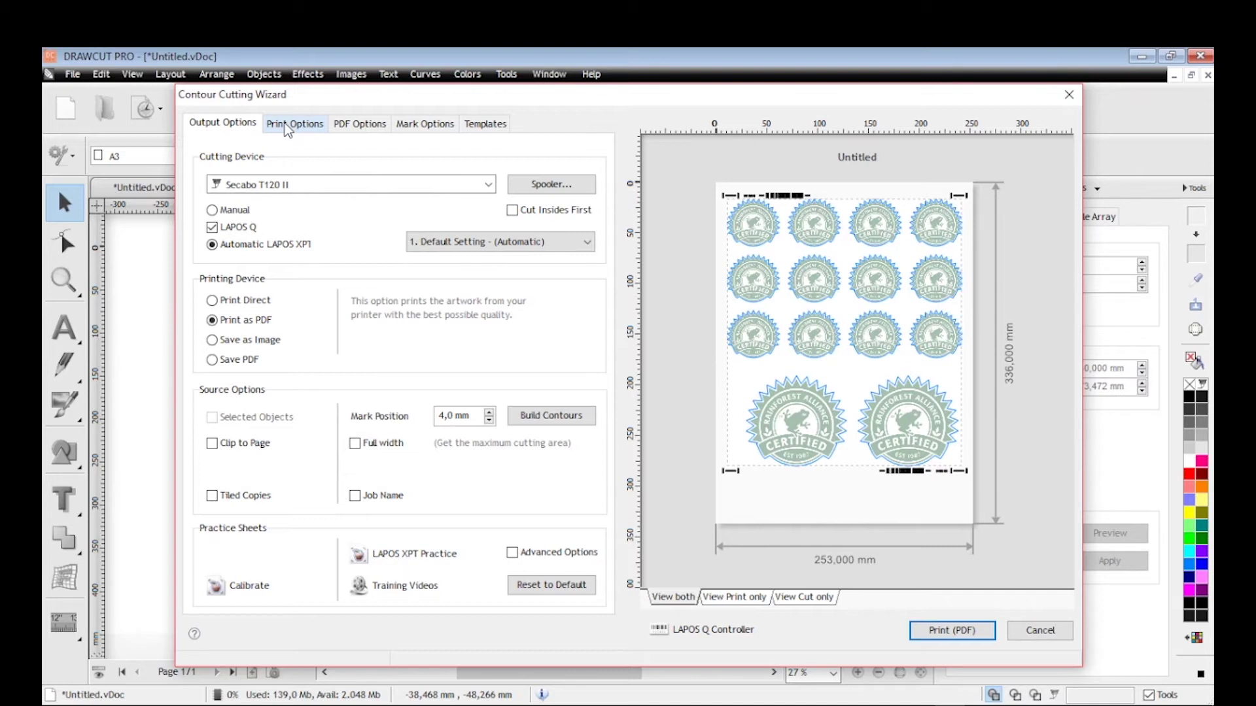
{"action": "left_click", "coordinate": [286, 128]}
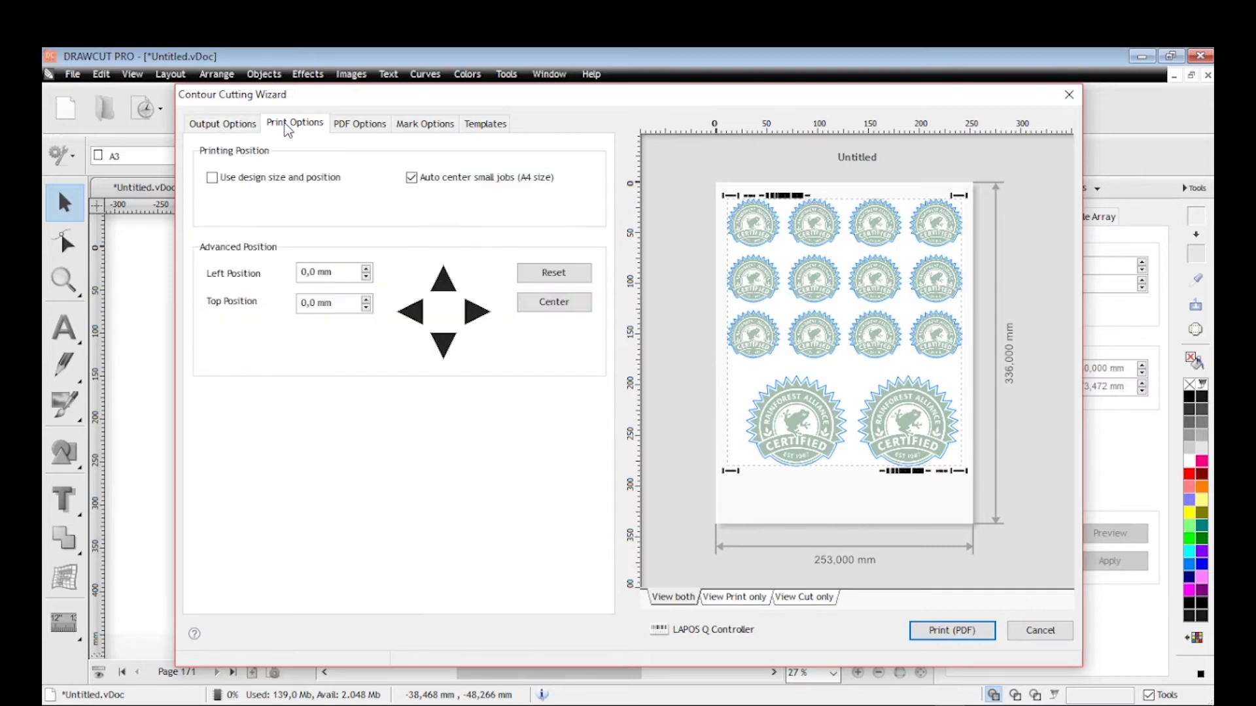
{"action": "left_click", "coordinate": [212, 178]}
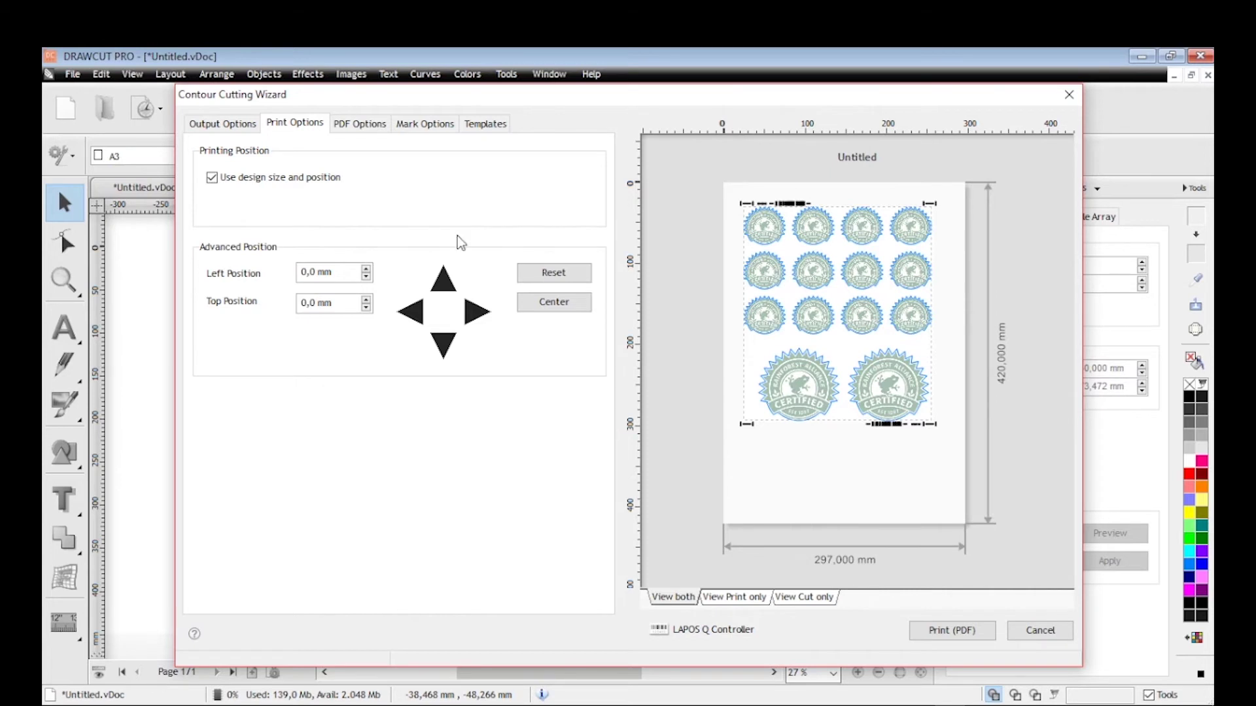
{"action": "left_click", "coordinate": [240, 132]}
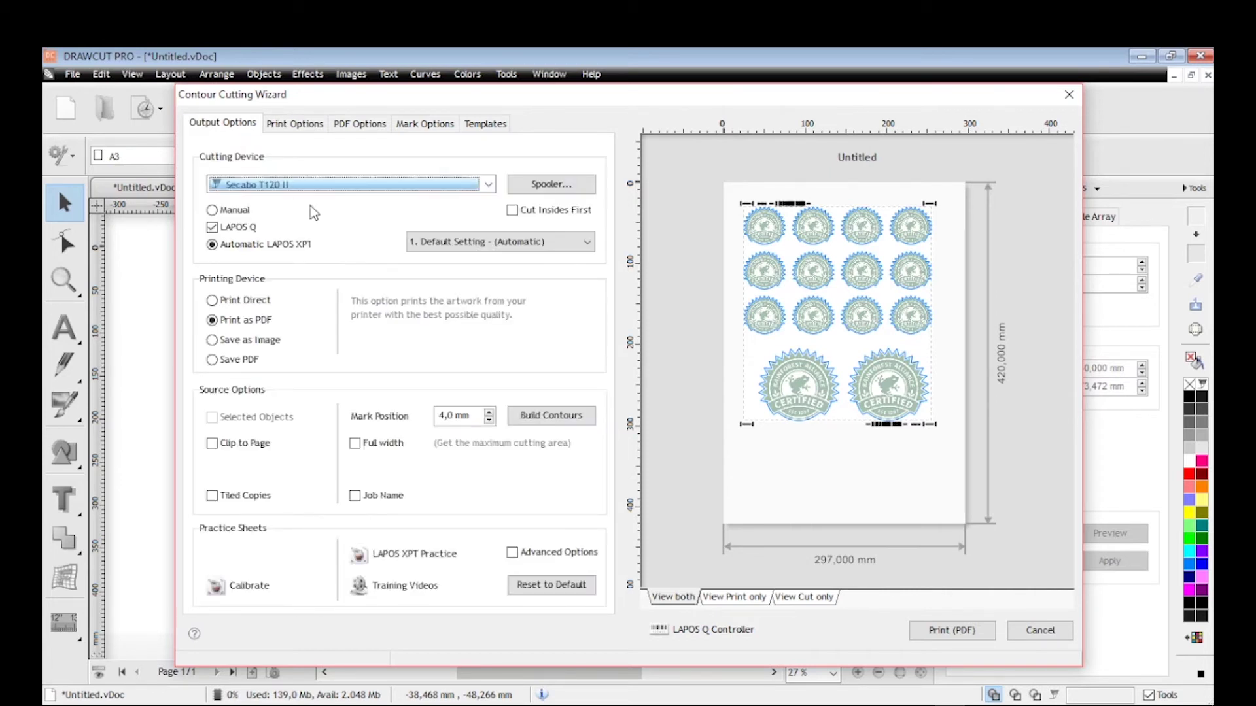
Set Mark Position to 14,0 mm, then offset the print 5 mm right and 5 mm down
{"action": "left_click", "coordinate": [489, 414]}
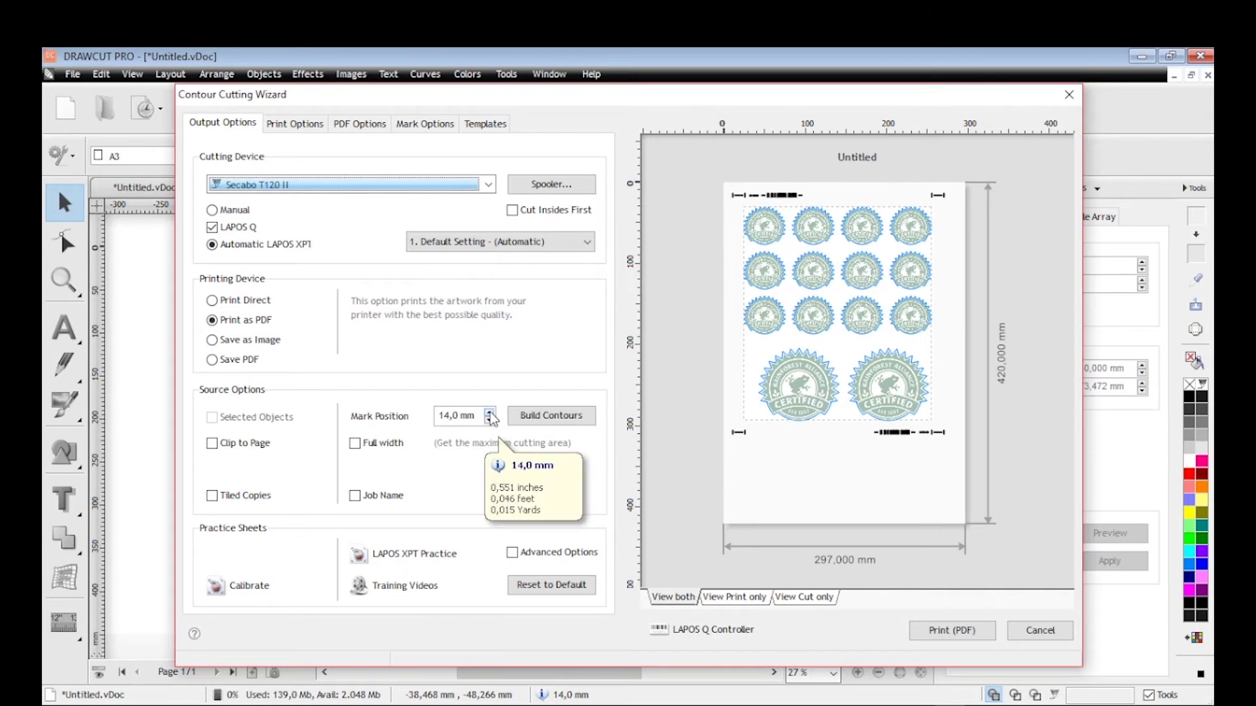
{"action": "left_click", "coordinate": [283, 127]}
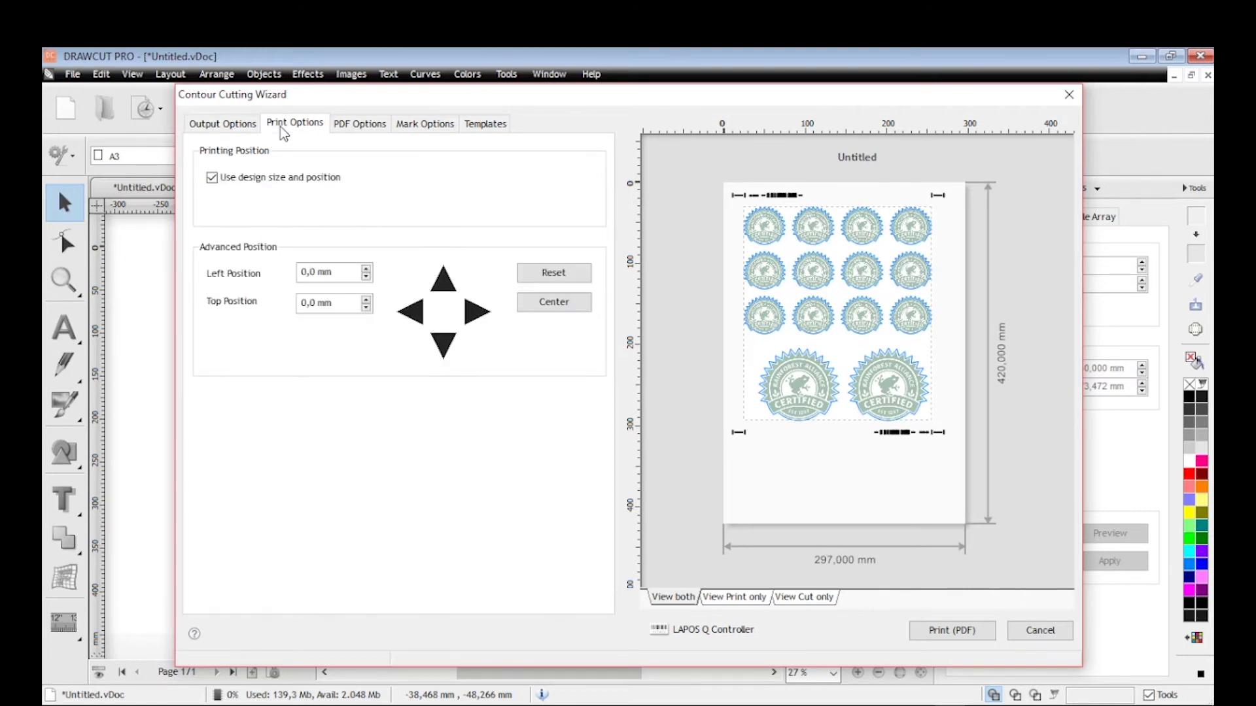
{"action": "left_click", "coordinate": [474, 312]}
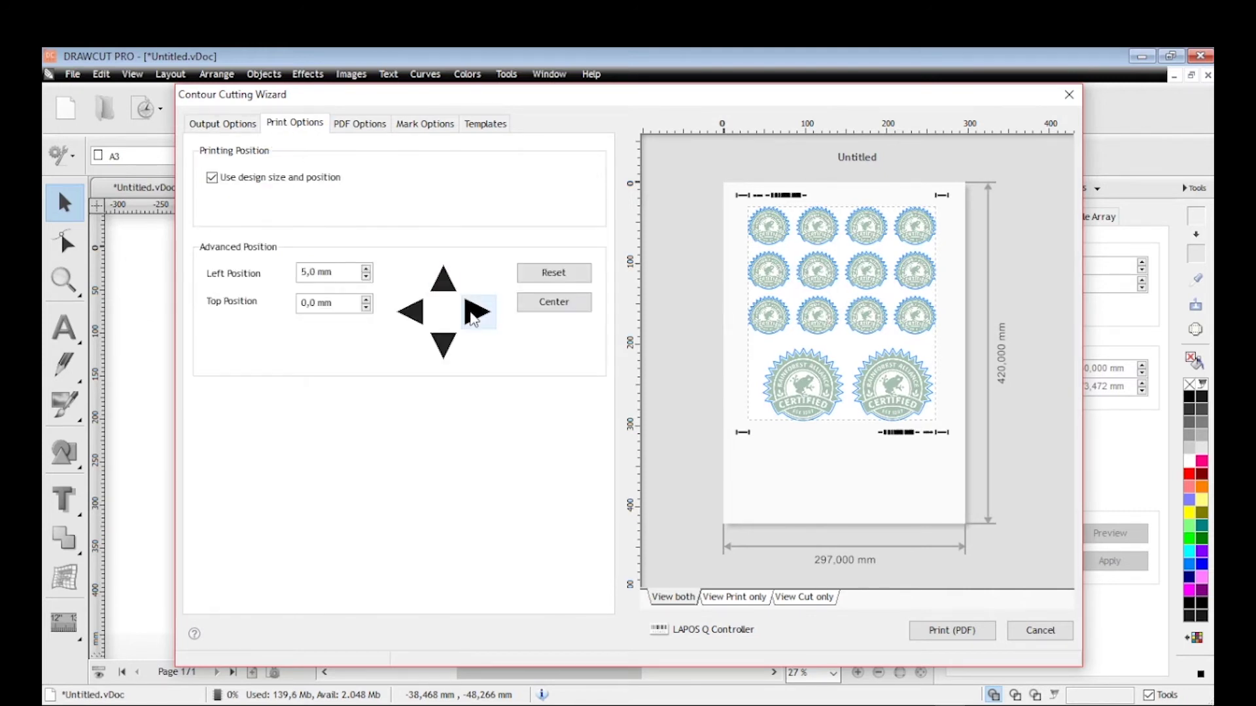
{"action": "left_click", "coordinate": [445, 345]}
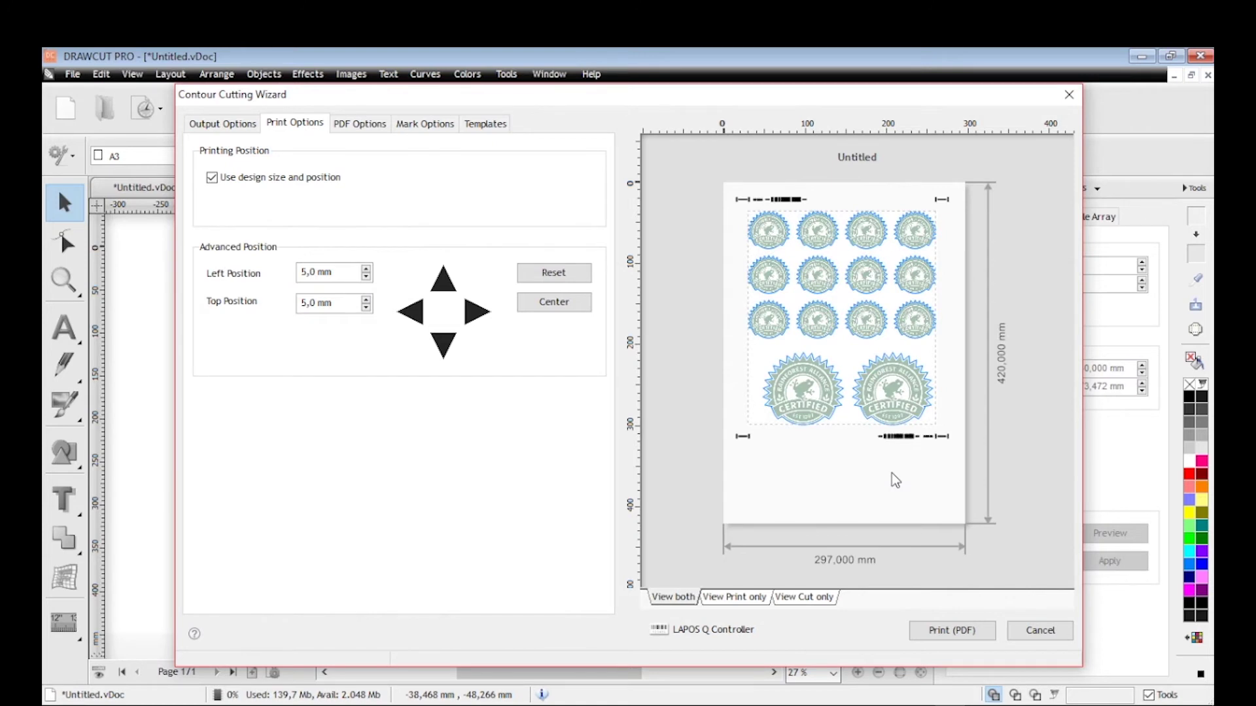
{"action": "left_click", "coordinate": [209, 124]}
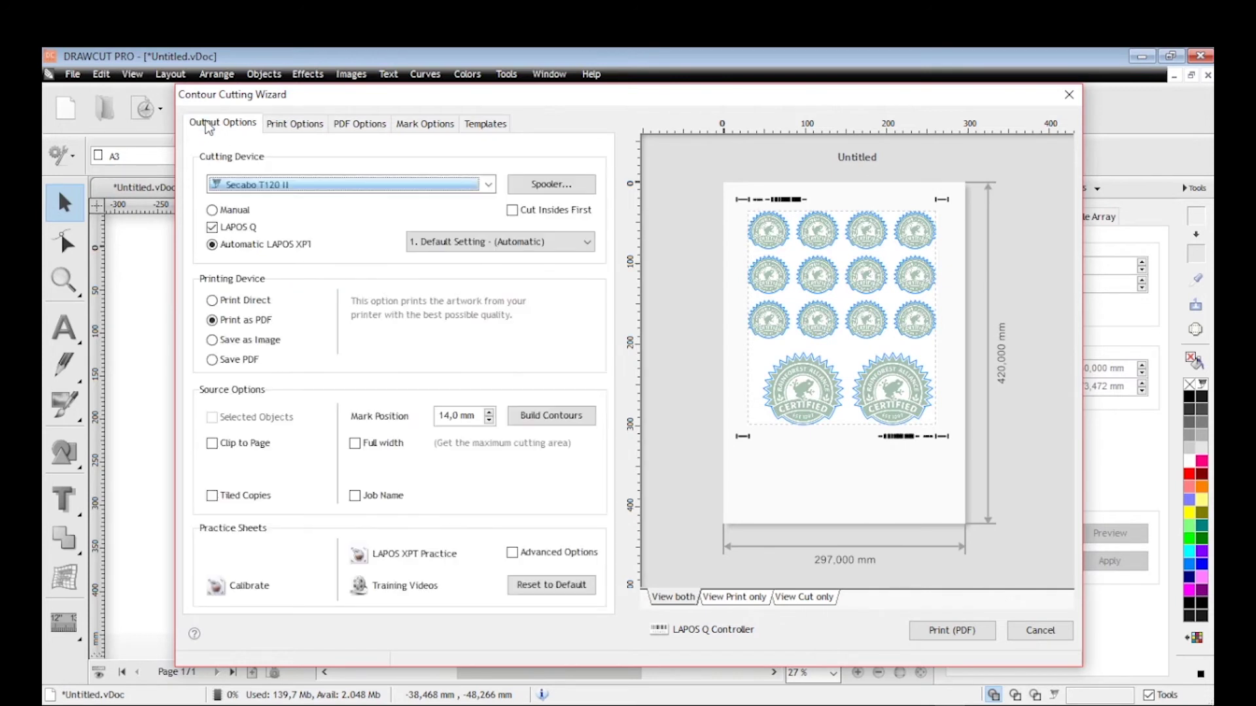
Preview the sticker sheet as print only, cut only and both, then export it as a PDF
{"action": "left_click", "coordinate": [736, 597]}
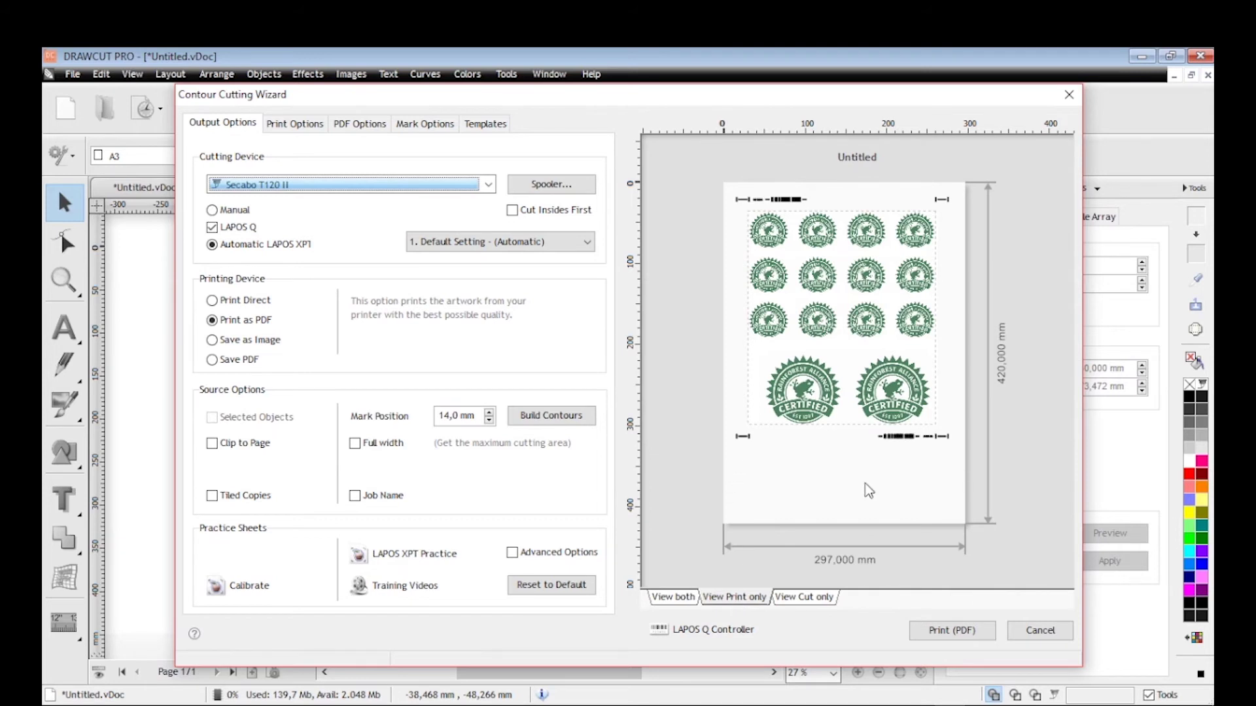
{"action": "left_click", "coordinate": [792, 598]}
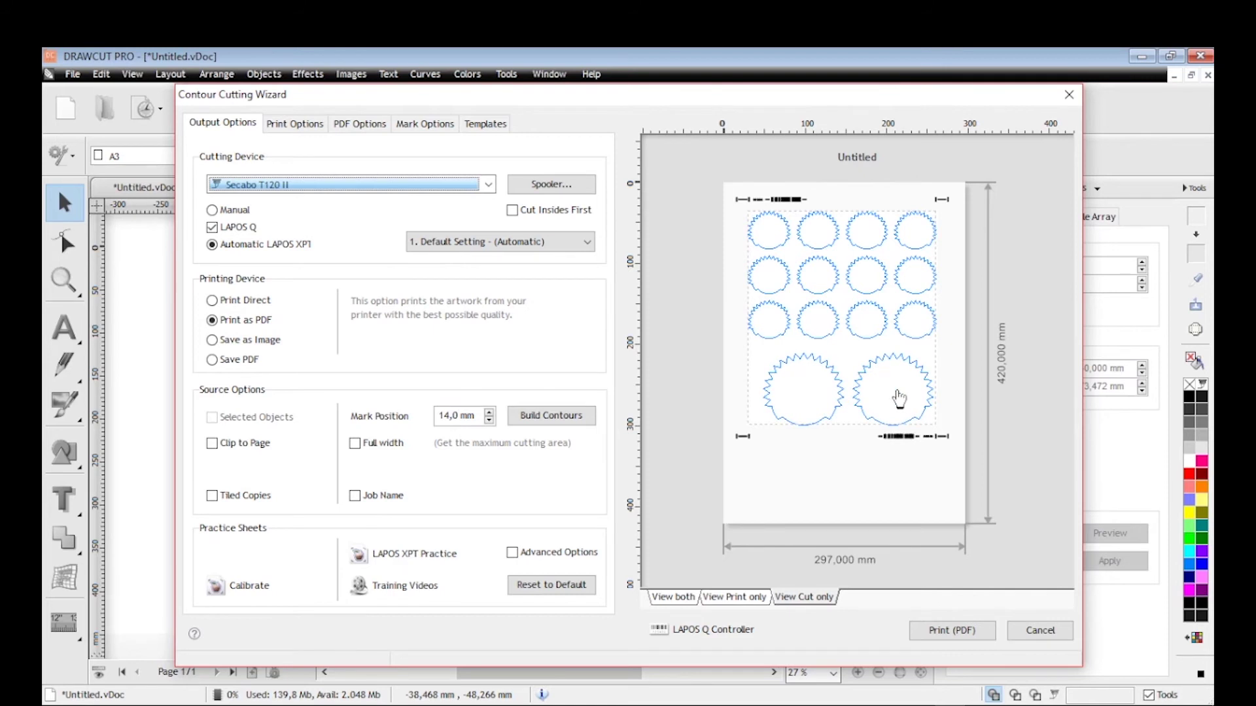
{"action": "left_click", "coordinate": [688, 605]}
{"action": "left_click", "coordinate": [940, 631]}
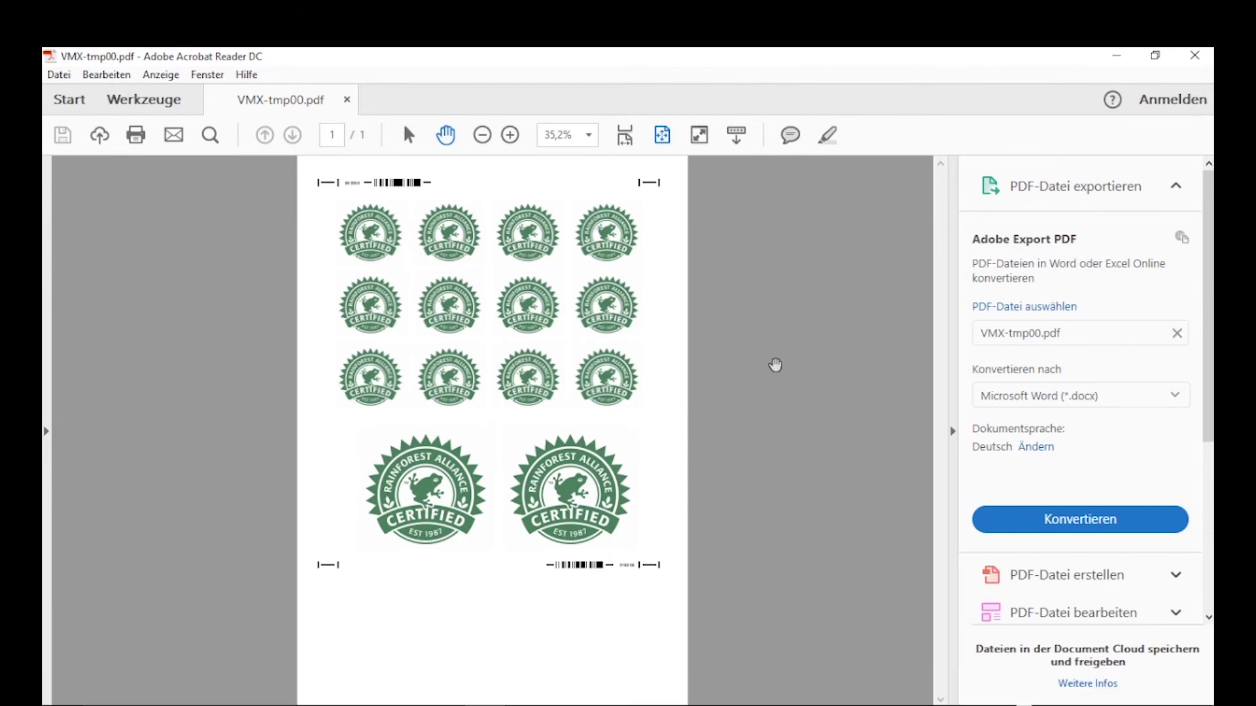
Set aside the exported VMX-tmp00.pdf in Acrobat Reader and return to the cutting wizard
{"action": "left_click", "coordinate": [1116, 55]}
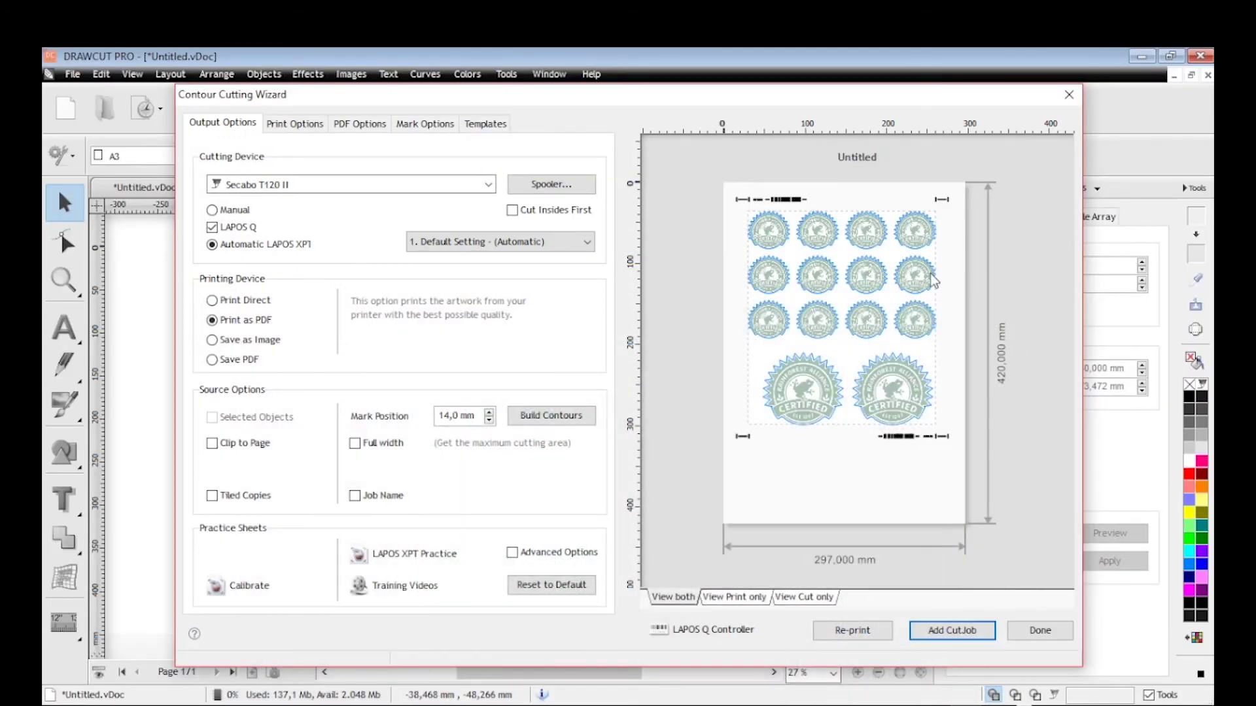
Add the sticker sheet as a cut job and answer Ja to open the barcode controller
{"action": "left_click", "coordinate": [951, 632]}
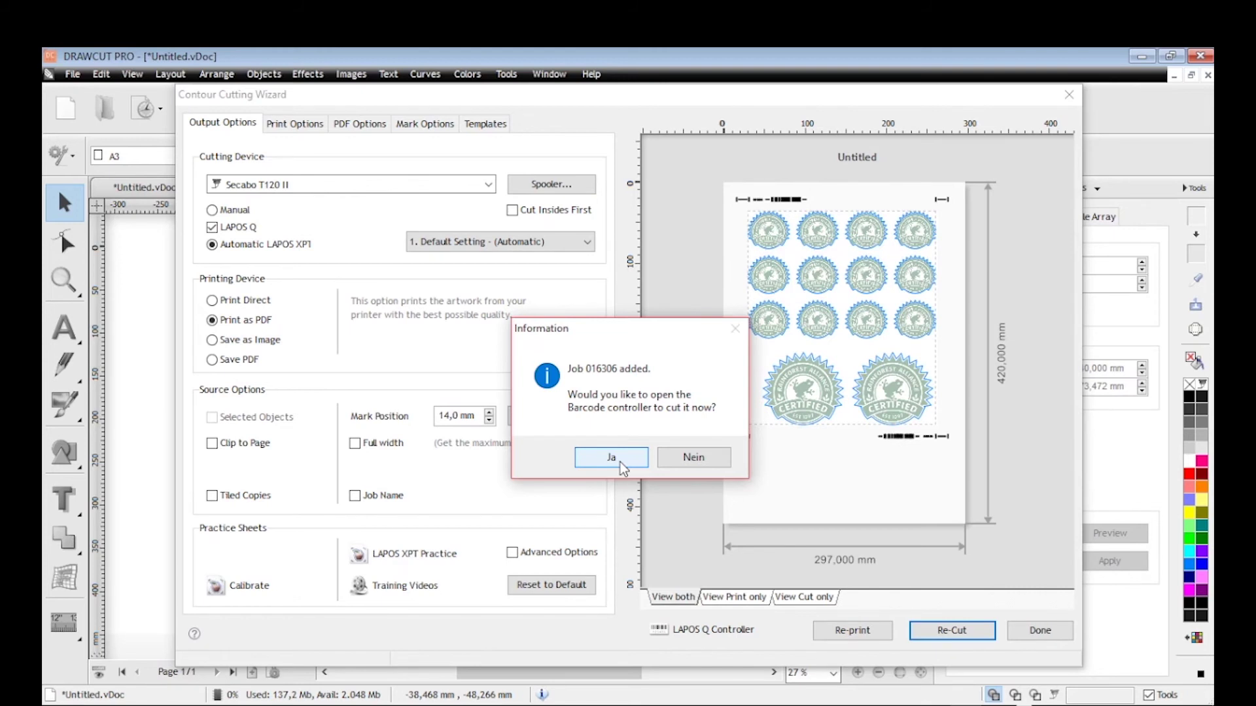
{"action": "left_click", "coordinate": [620, 462]}
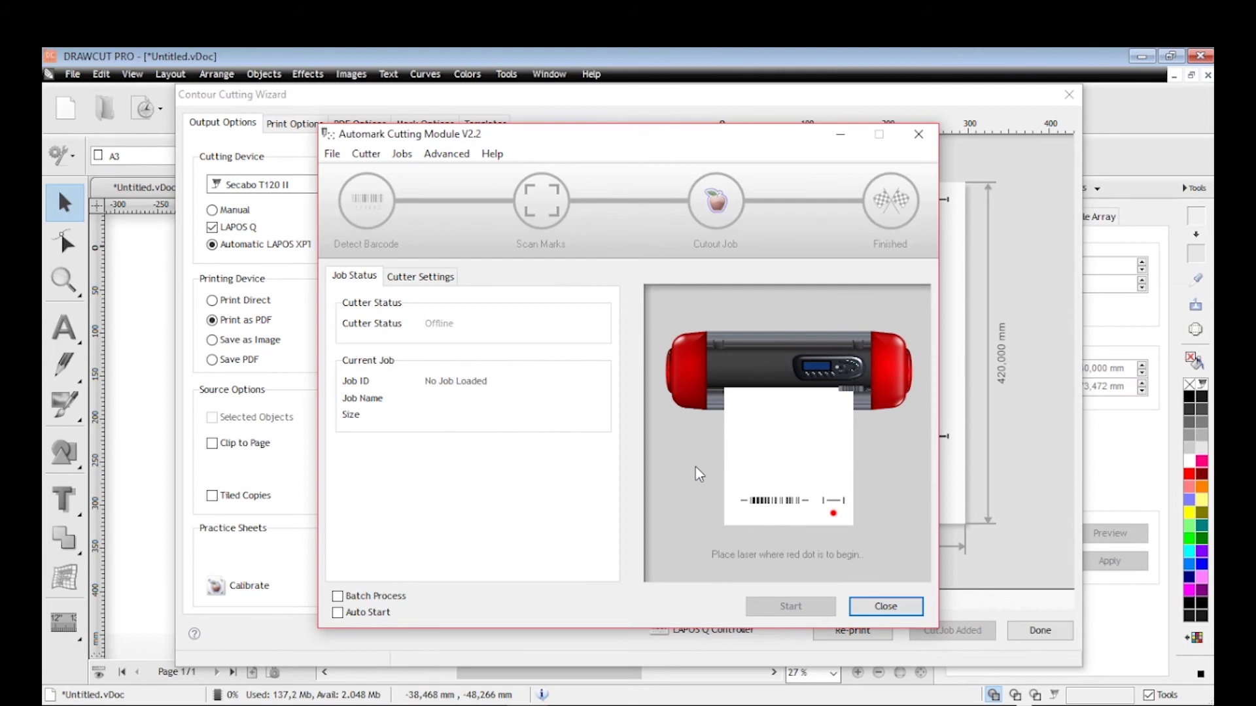
Close the Automark Cutting Module V2.2 window
{"action": "left_click", "coordinate": [877, 607]}
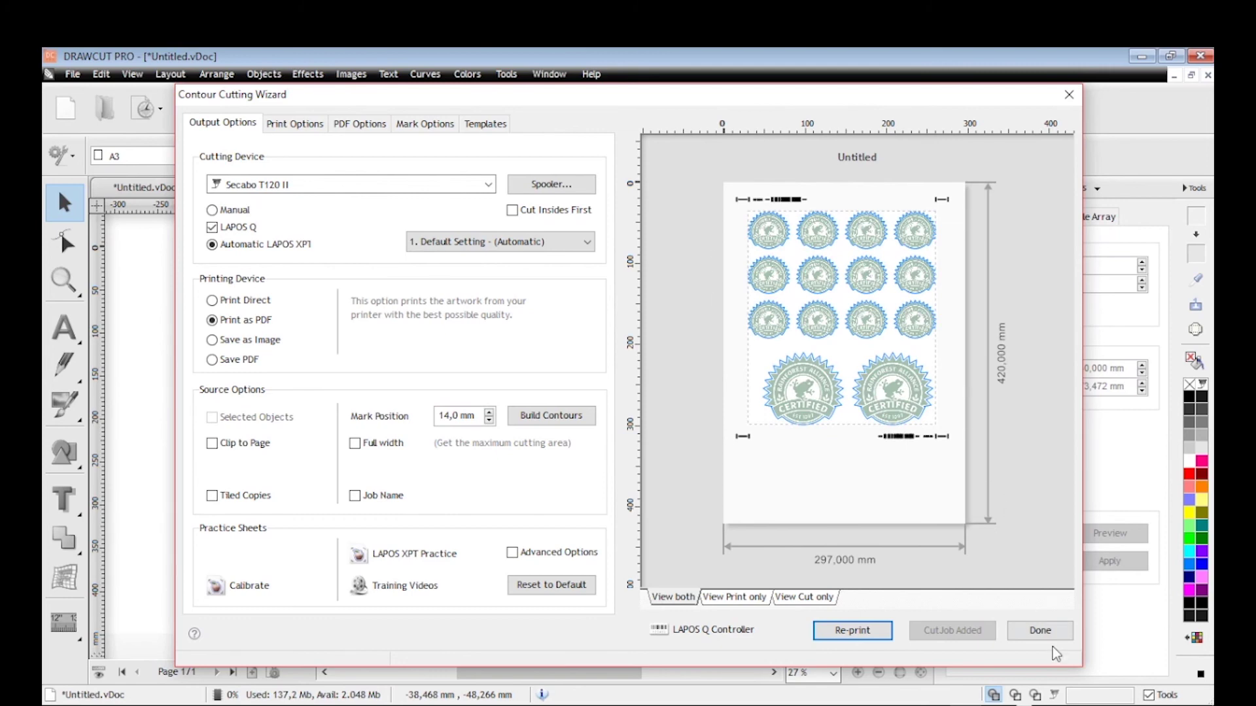
Finish the wizard with Done, then open the LAPOS Q Controller from the Vinyl Spooler and close it
{"action": "left_click", "coordinate": [1046, 631]}
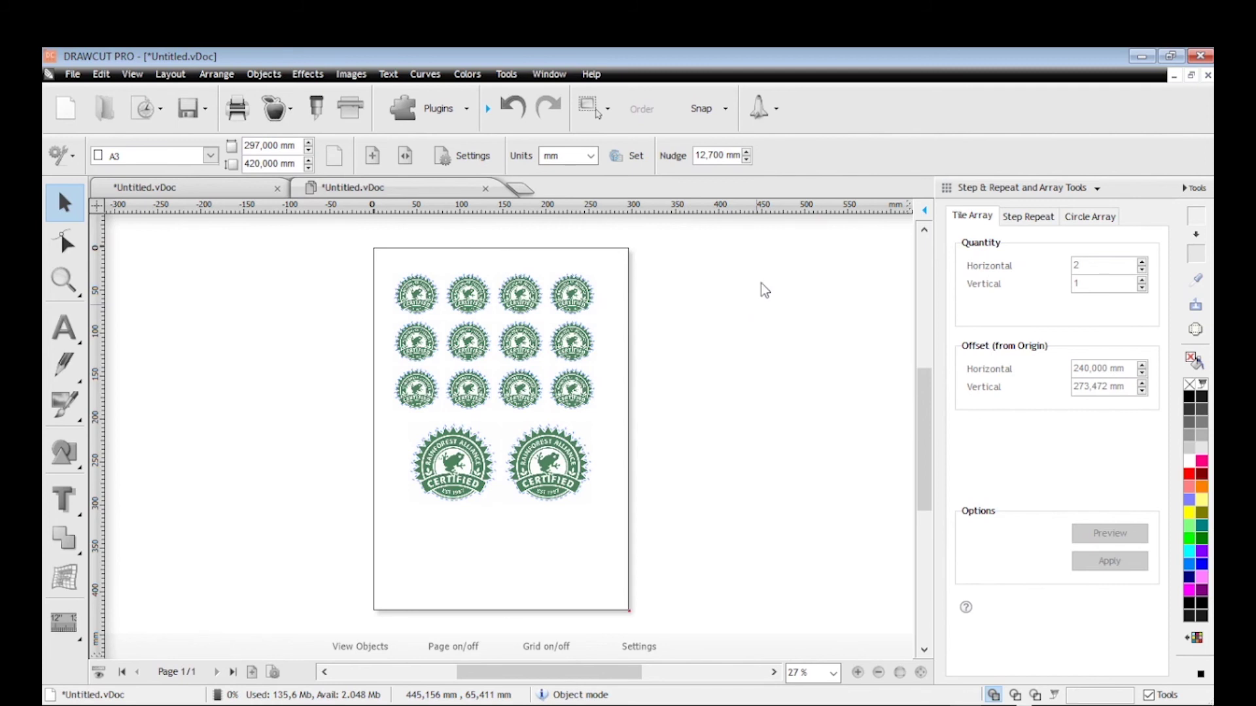
{"action": "left_click", "coordinate": [774, 112]}
{"action": "left_click", "coordinate": [744, 148]}
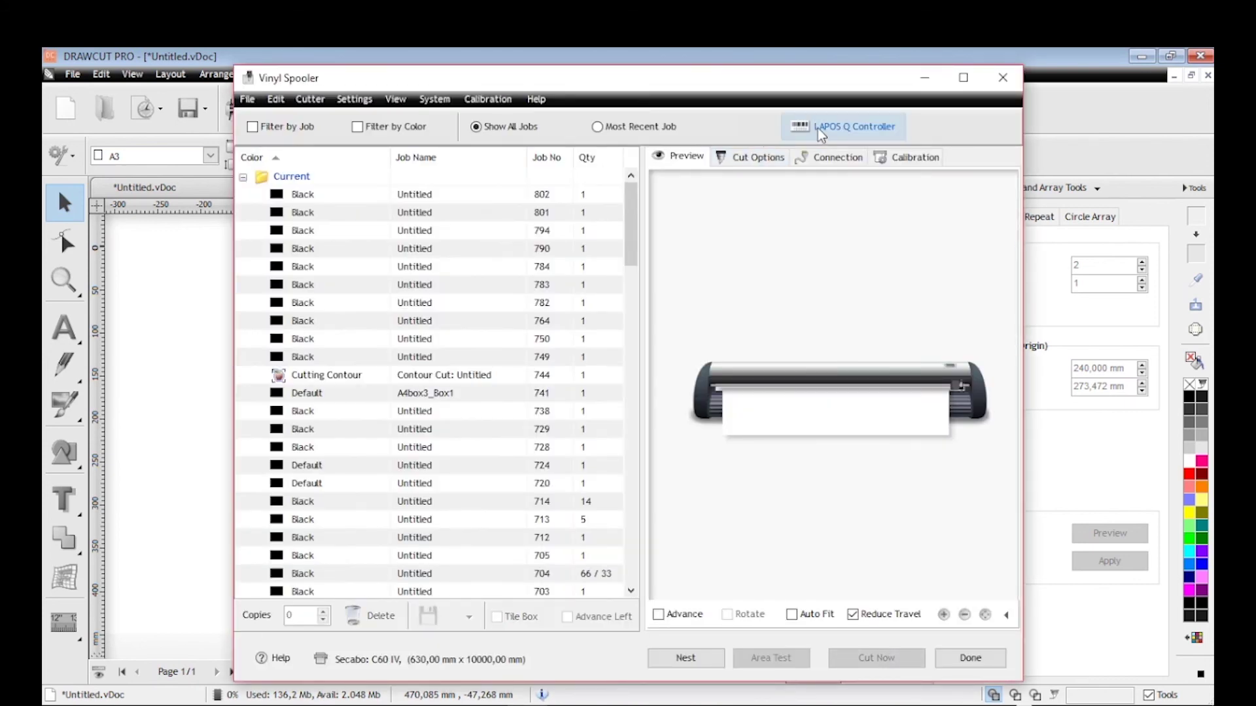
{"action": "left_click", "coordinate": [818, 128]}
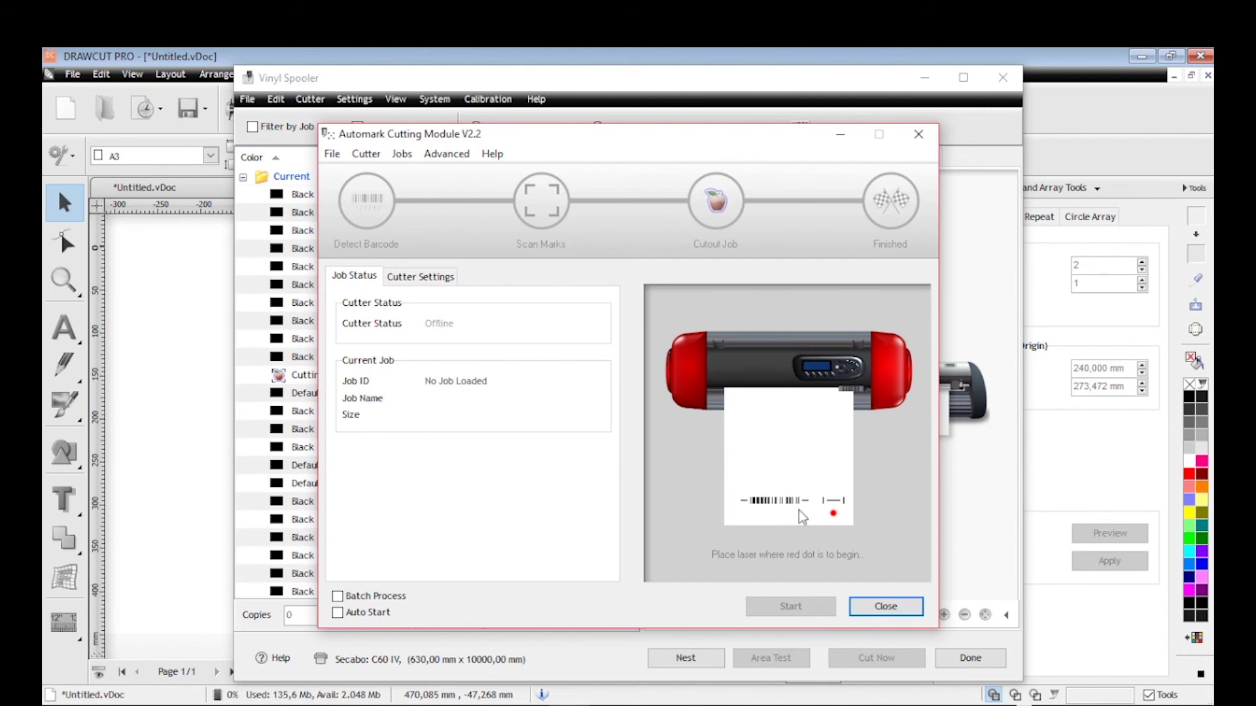
{"action": "left_click", "coordinate": [920, 136]}
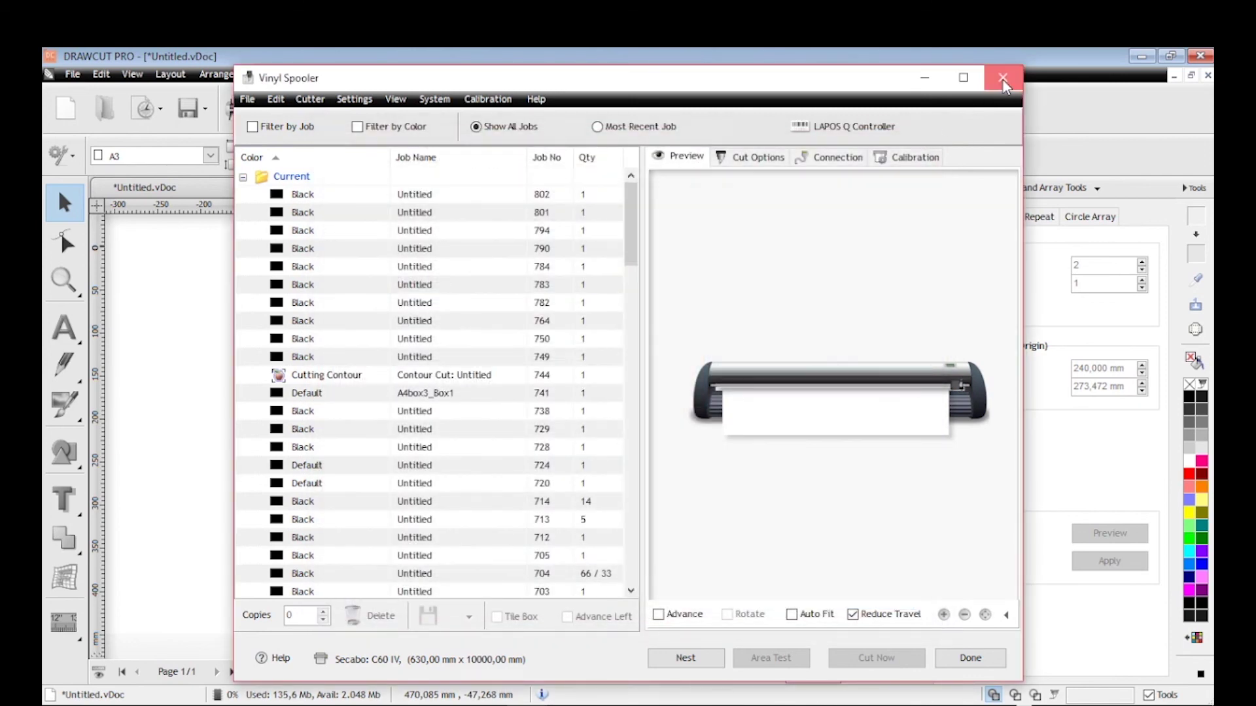